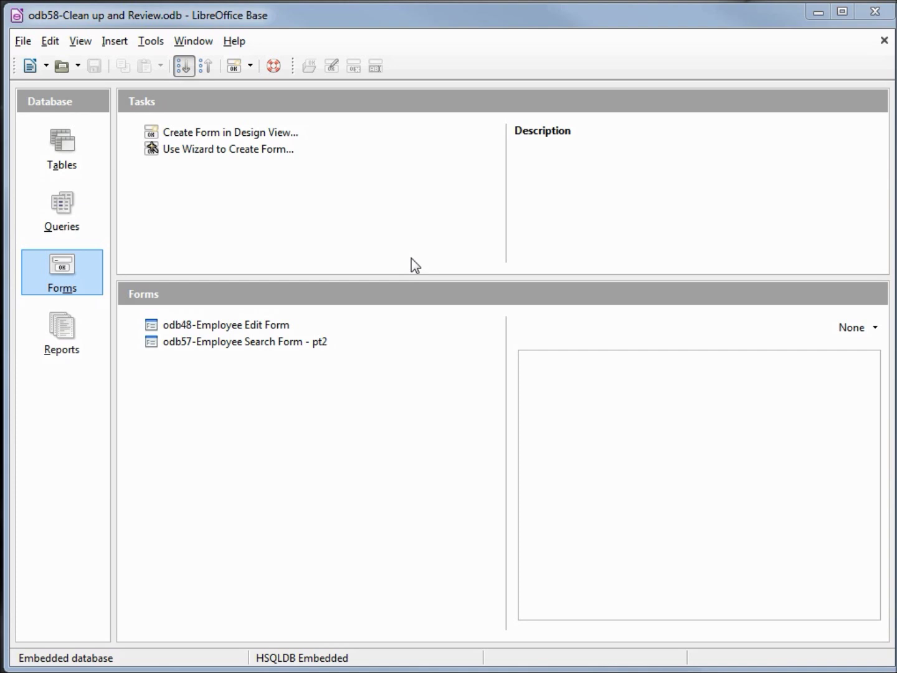
Browse the database's tables and queries, then copy the Employee Edit Form from the forms list
click(68, 144)
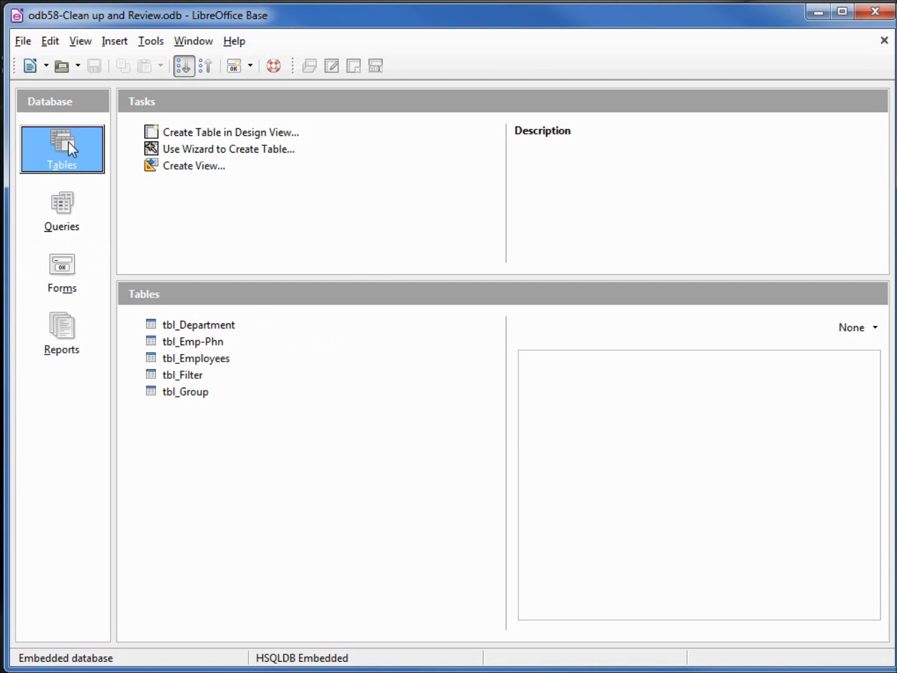
click(67, 210)
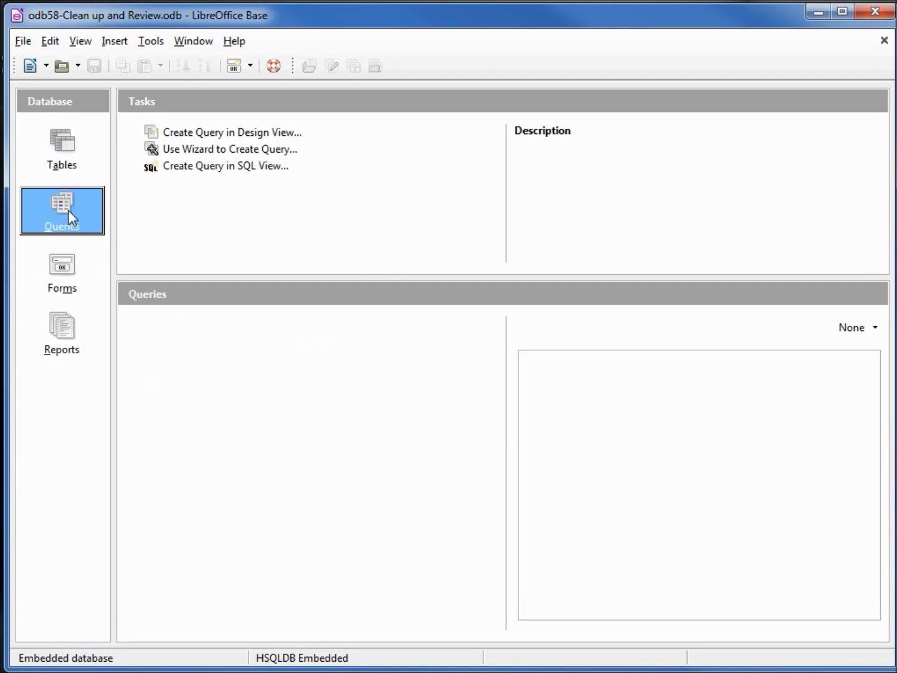
click(70, 273)
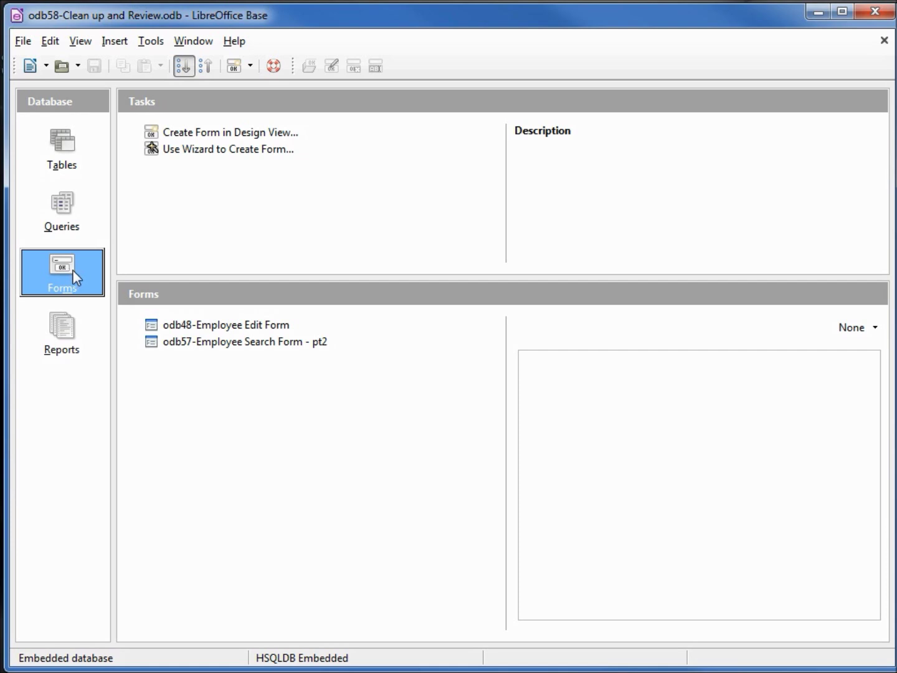
right_click(219, 328)
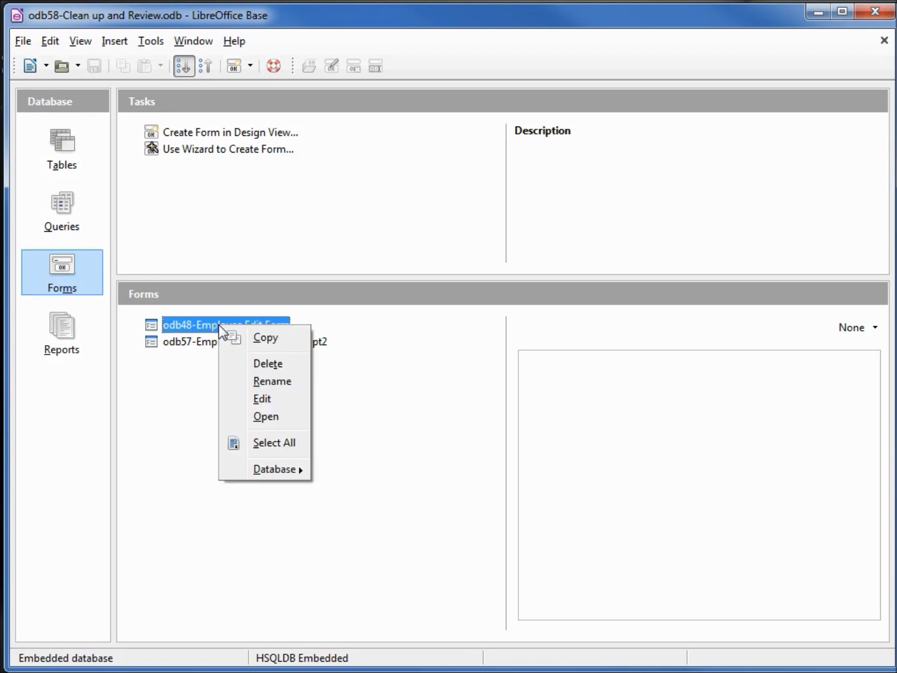
click(272, 343)
Paste the copy as a form named Add New Employee and open it for editing
right_click(236, 366)
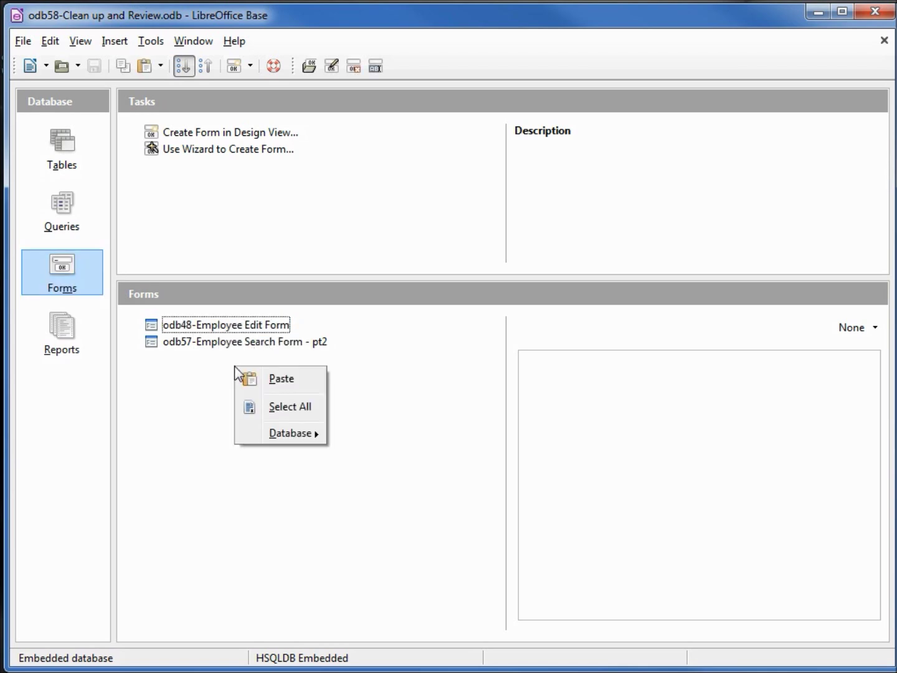
click(286, 378)
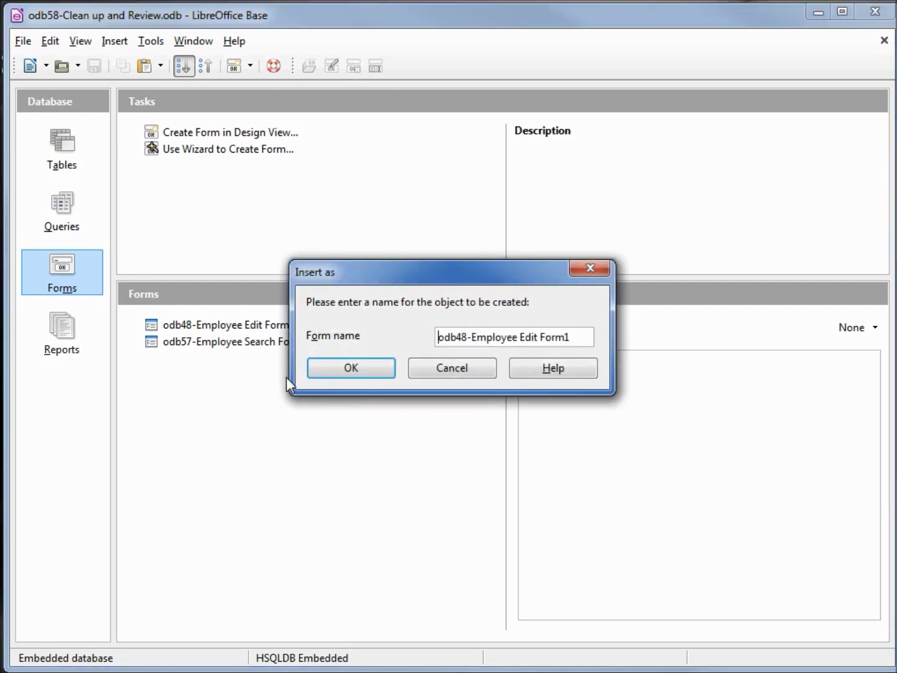
key(ctrl+a)
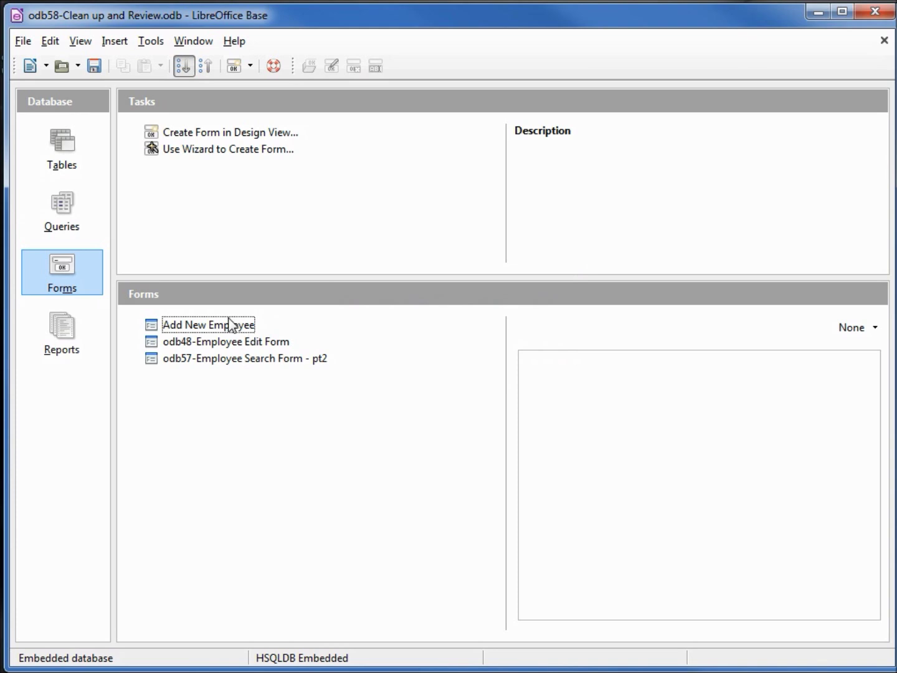
right_click(227, 324)
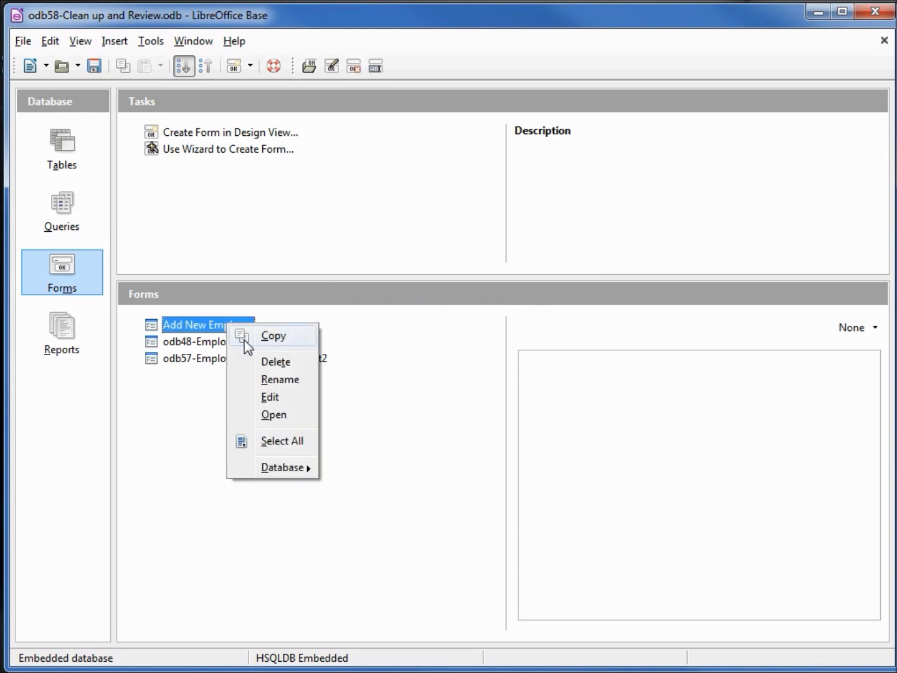
click(270, 396)
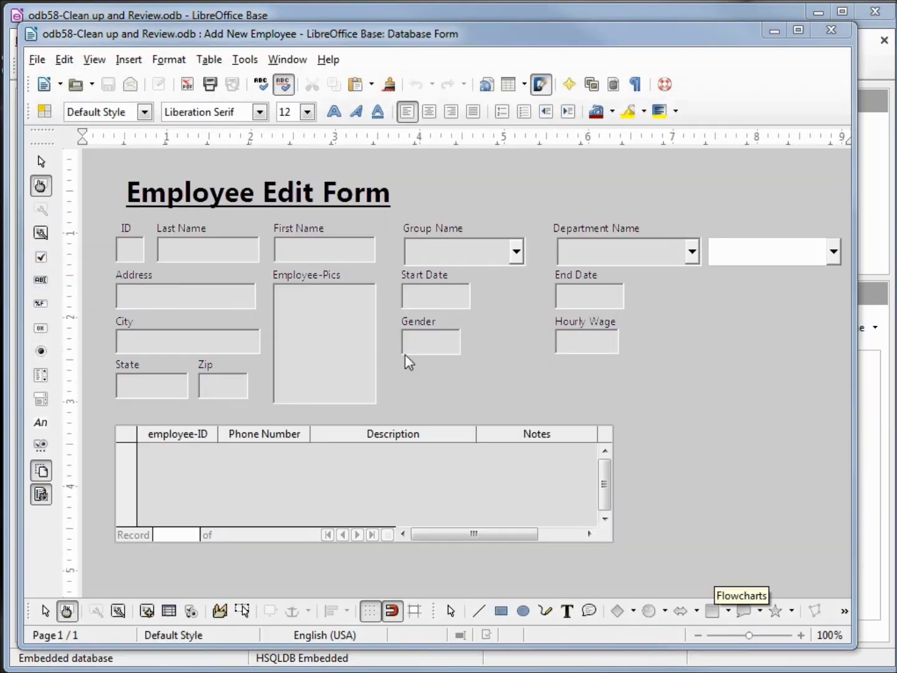
Relabel the heading to Add New Employee and delete the extra list box beside Department Name
click(254, 199)
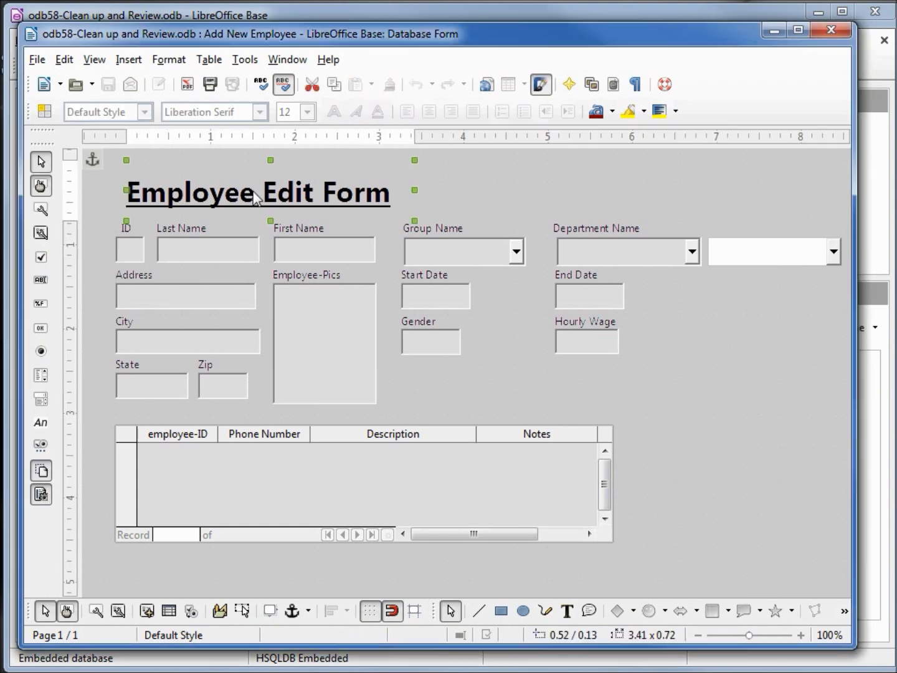
right_click(255, 198)
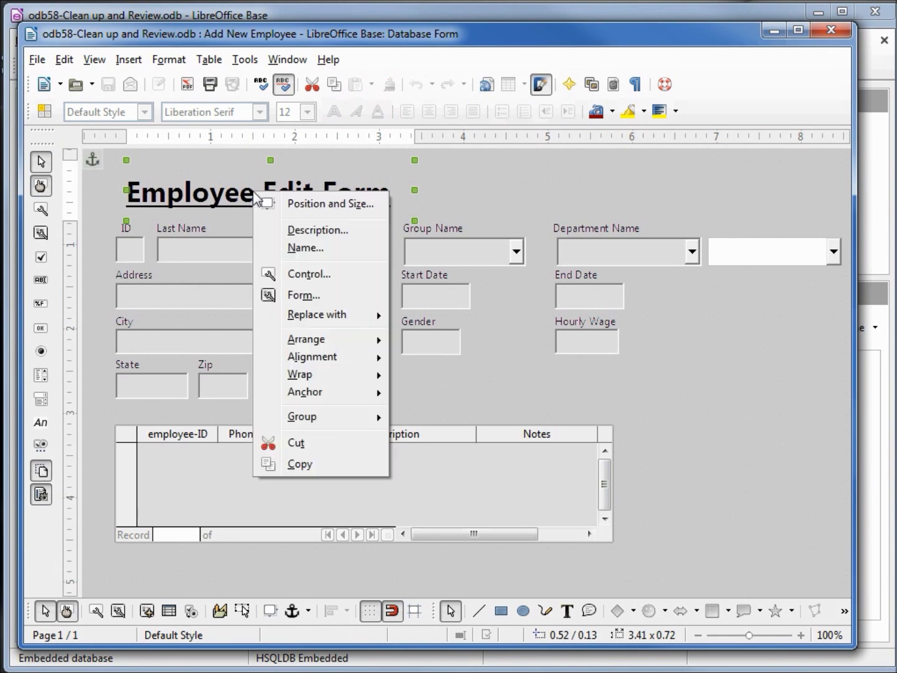
click(316, 274)
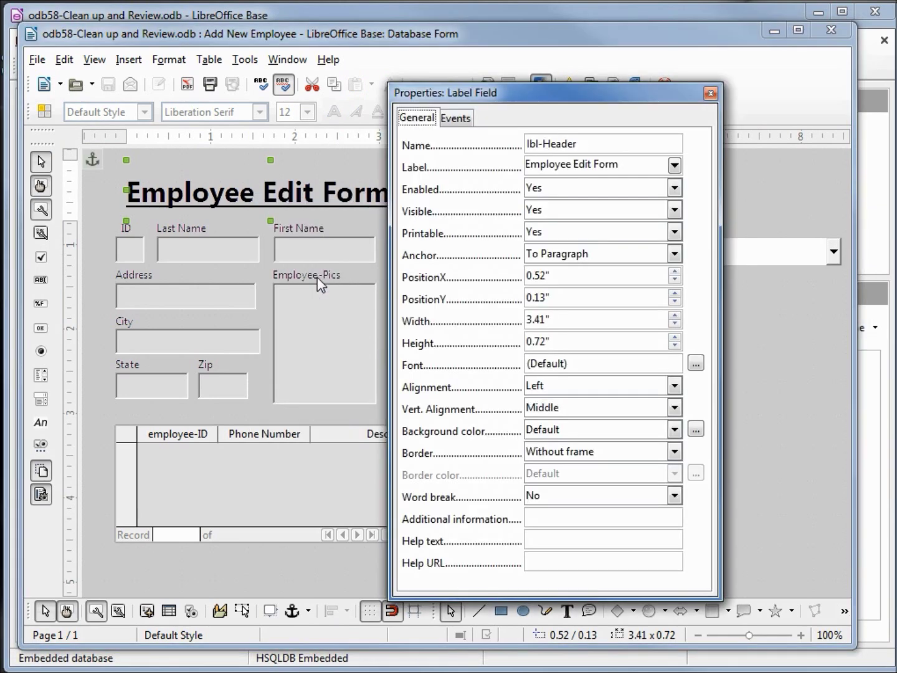
drag(628, 164, 483, 163)
key(BackSpace)
text(Add New Employee)
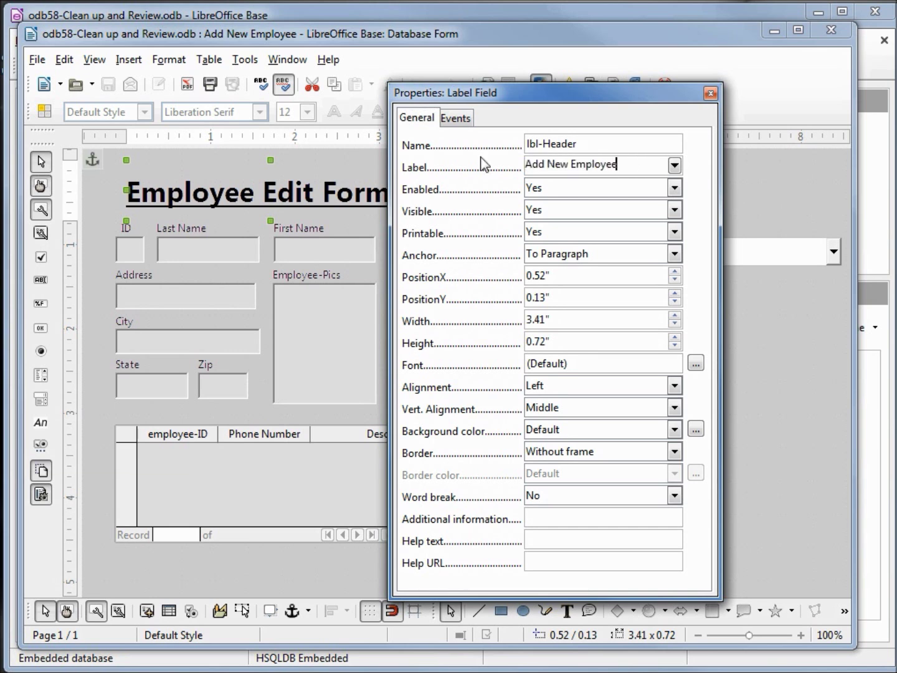
click(714, 92)
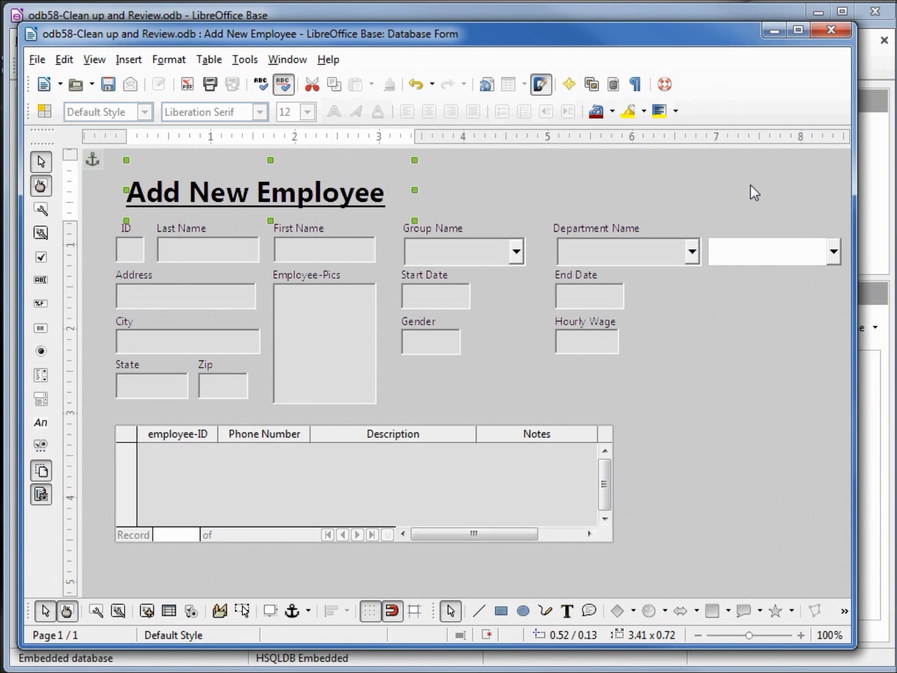
click(768, 249)
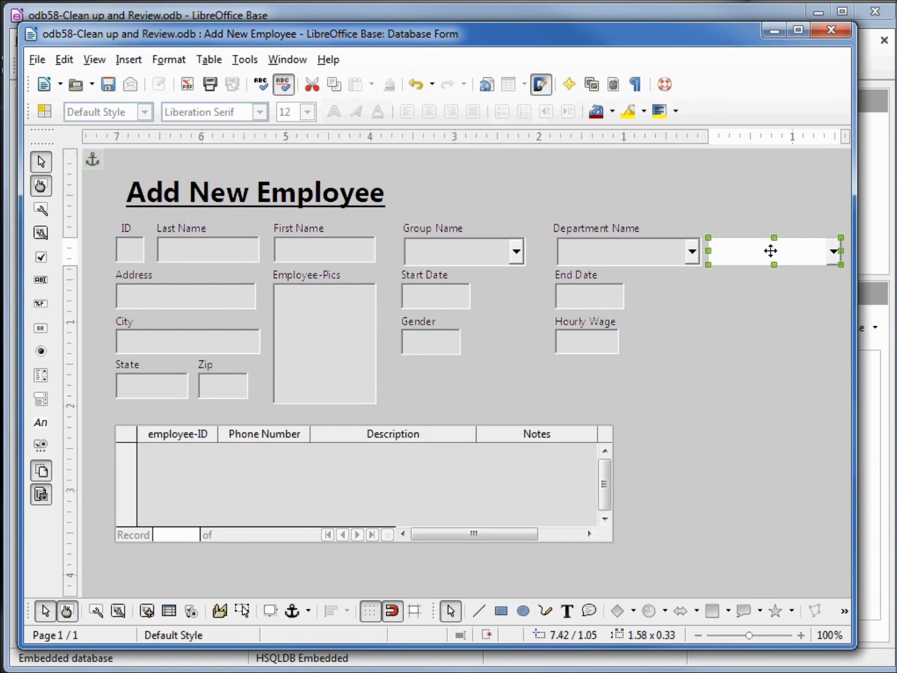
key(Delete)
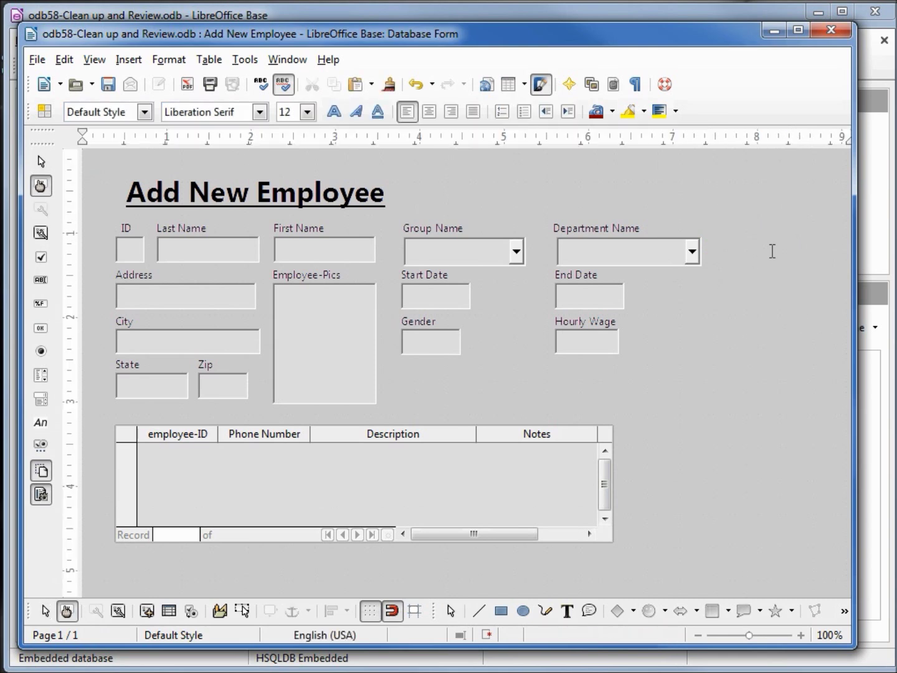
Via the Form Navigator, set MainForm's Allow modifications and Allow deletions to No
click(147, 611)
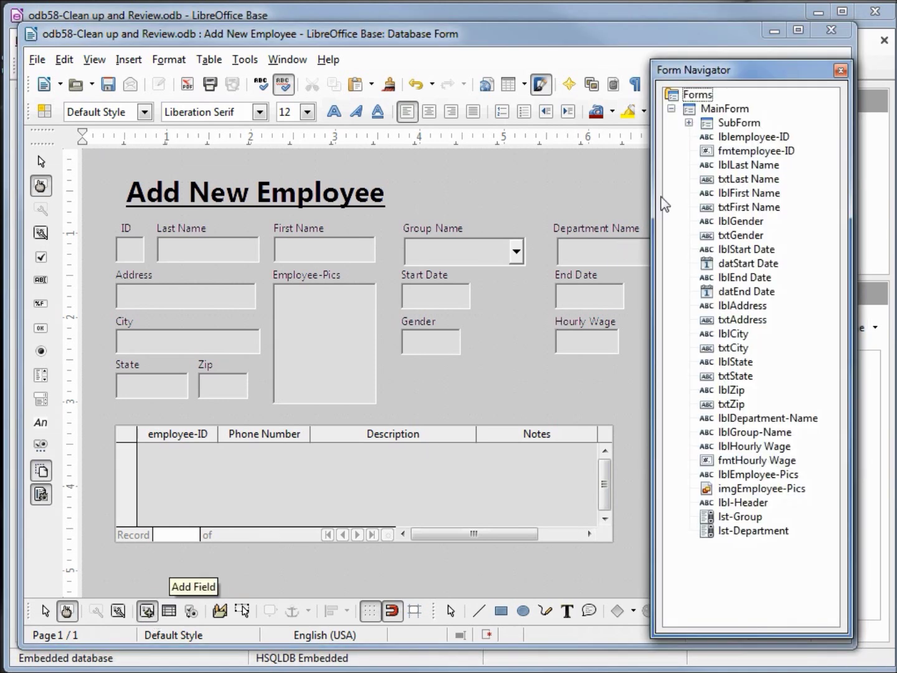
right_click(719, 110)
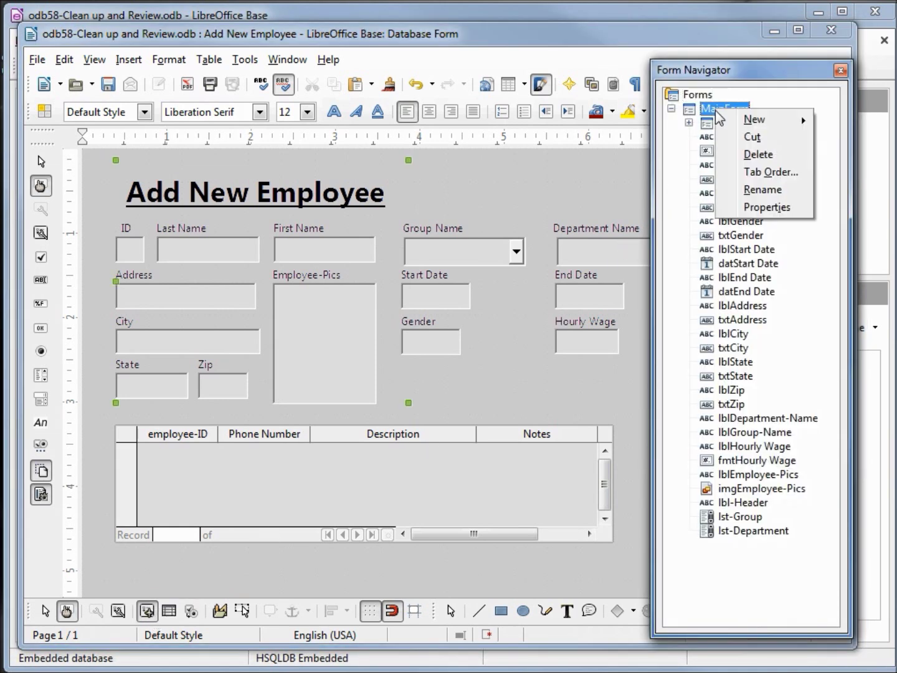
click(752, 209)
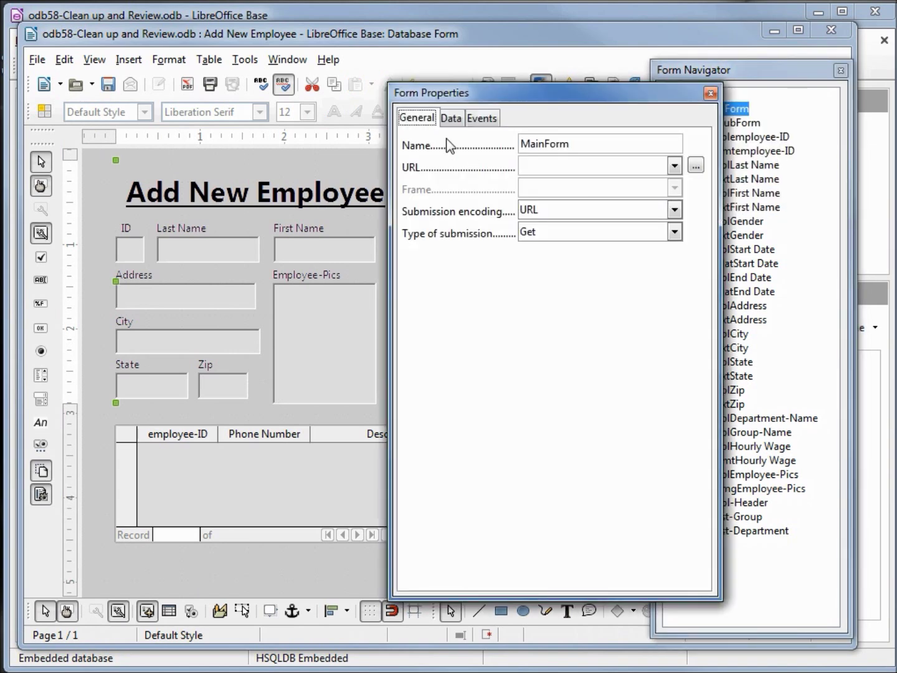
click(450, 119)
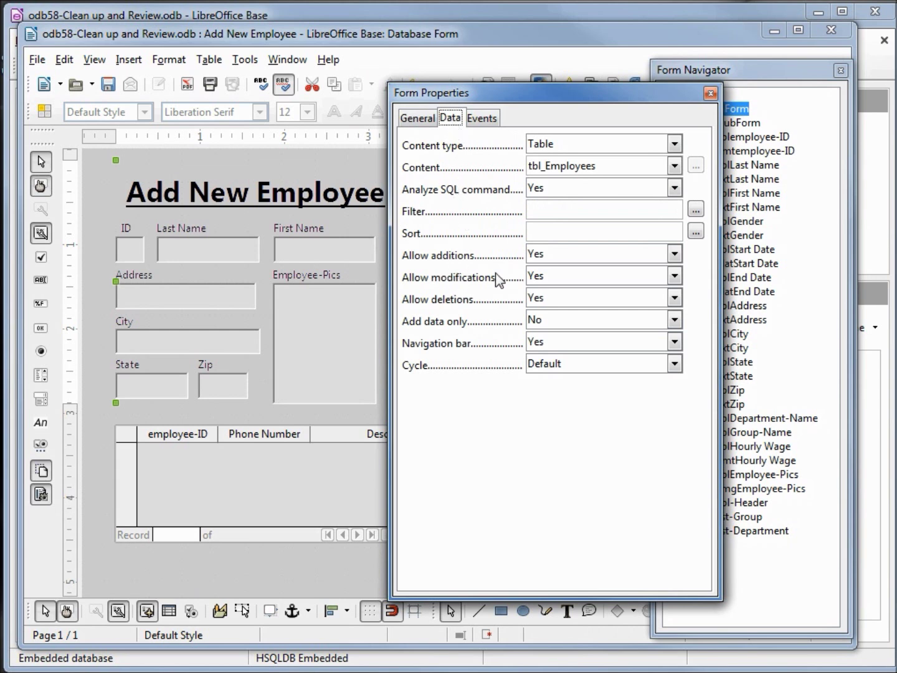
click(676, 279)
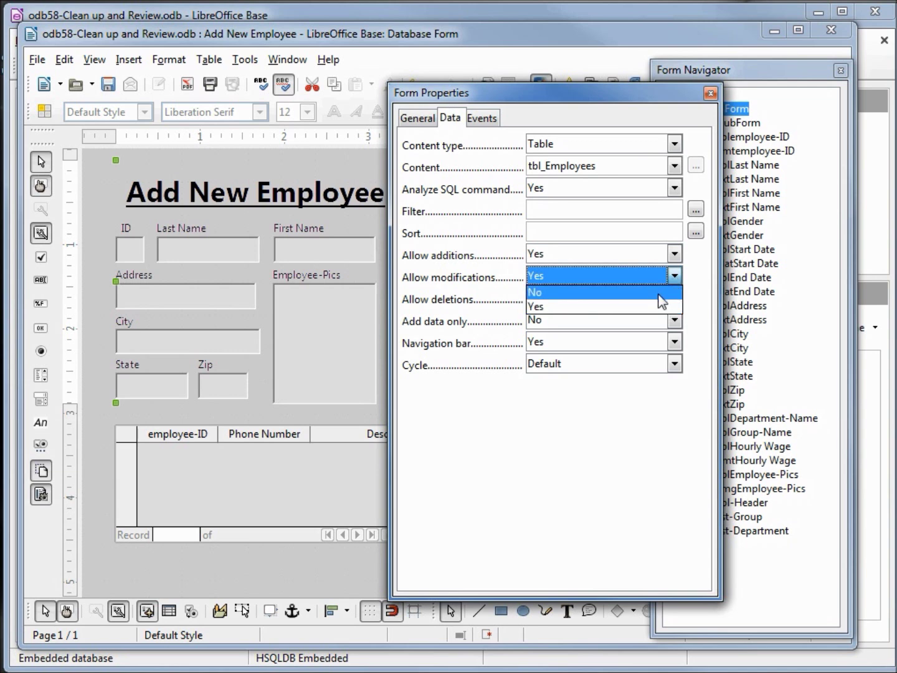
click(659, 294)
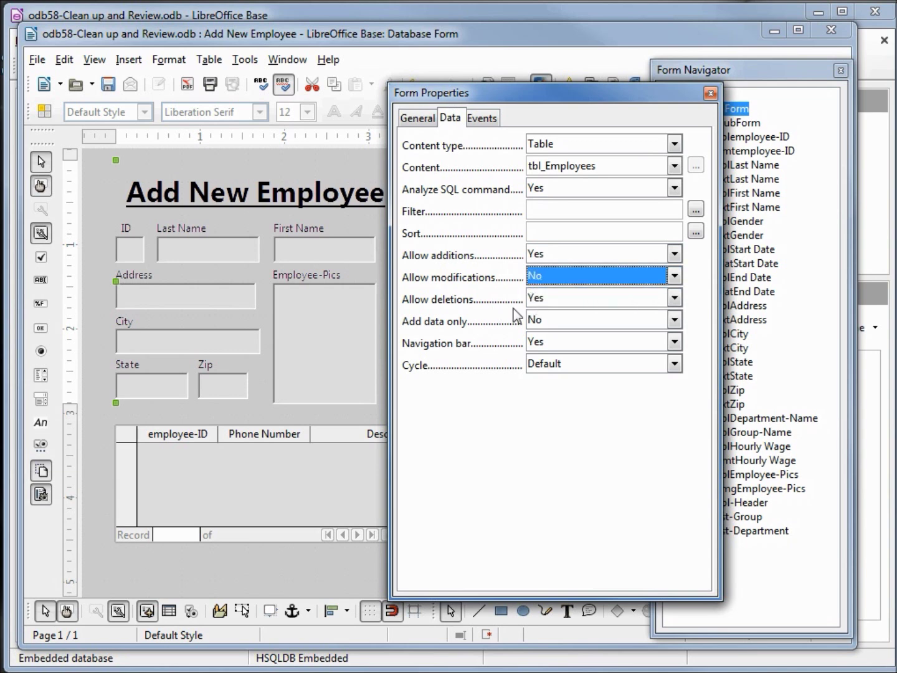
click(674, 299)
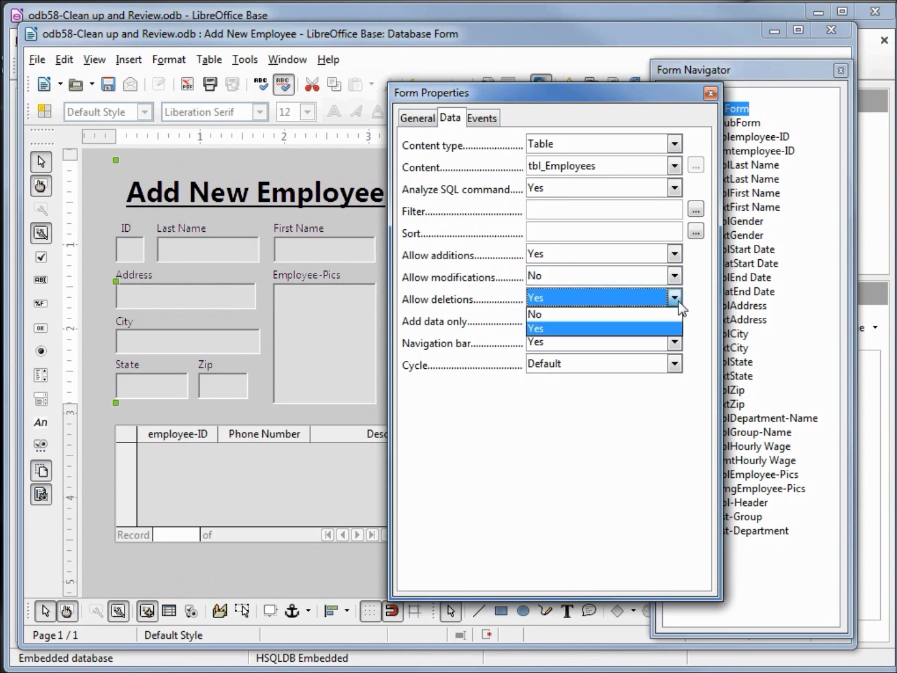
click(651, 321)
Set the SubForm's Allow modifications and deletions to No as well, then save the form
drag(666, 94, 540, 97)
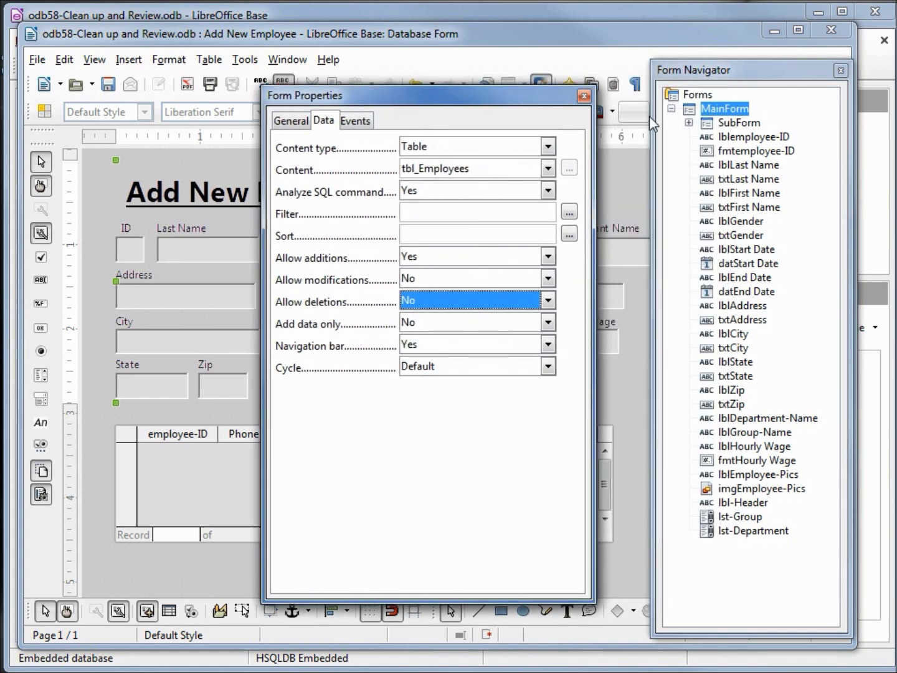
click(734, 124)
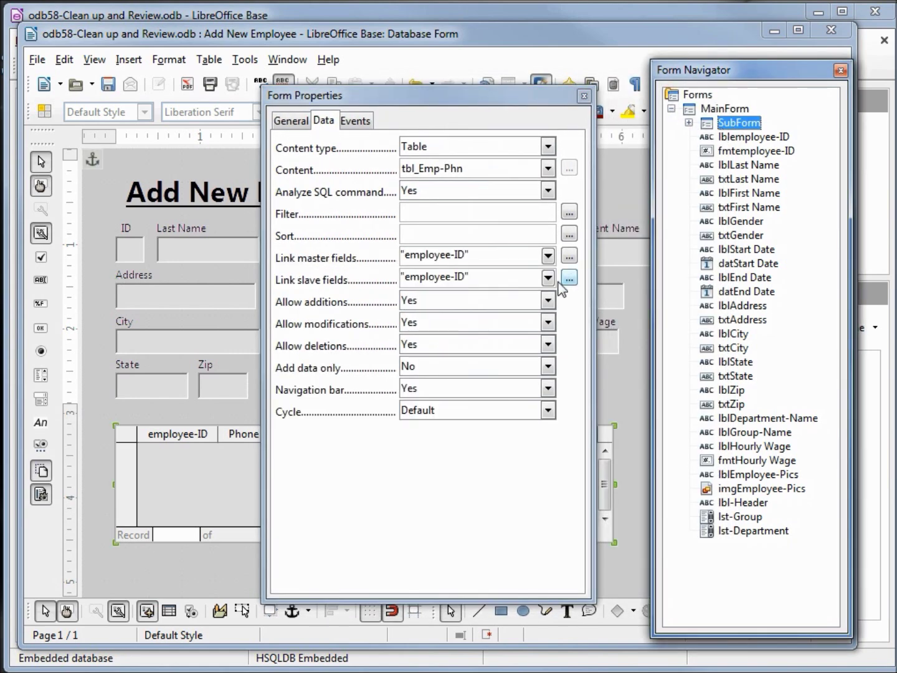
click(547, 322)
click(534, 340)
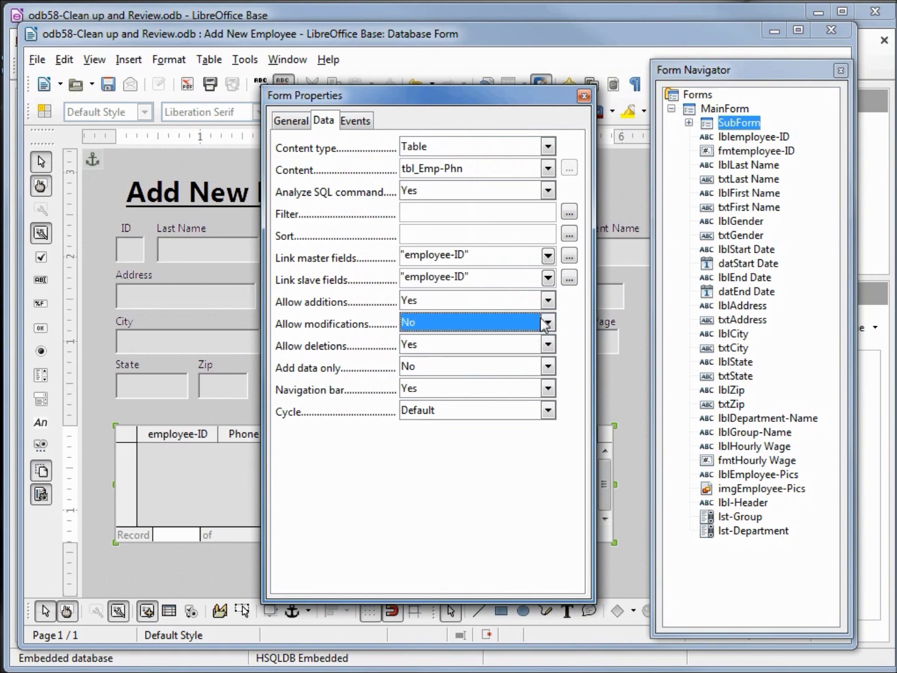
click(548, 344)
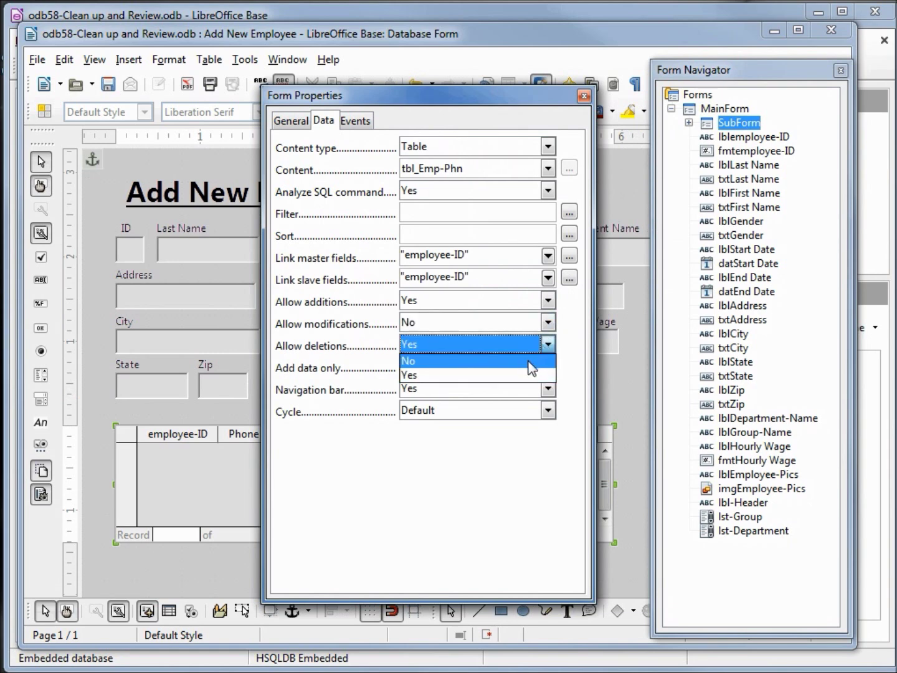
click(533, 361)
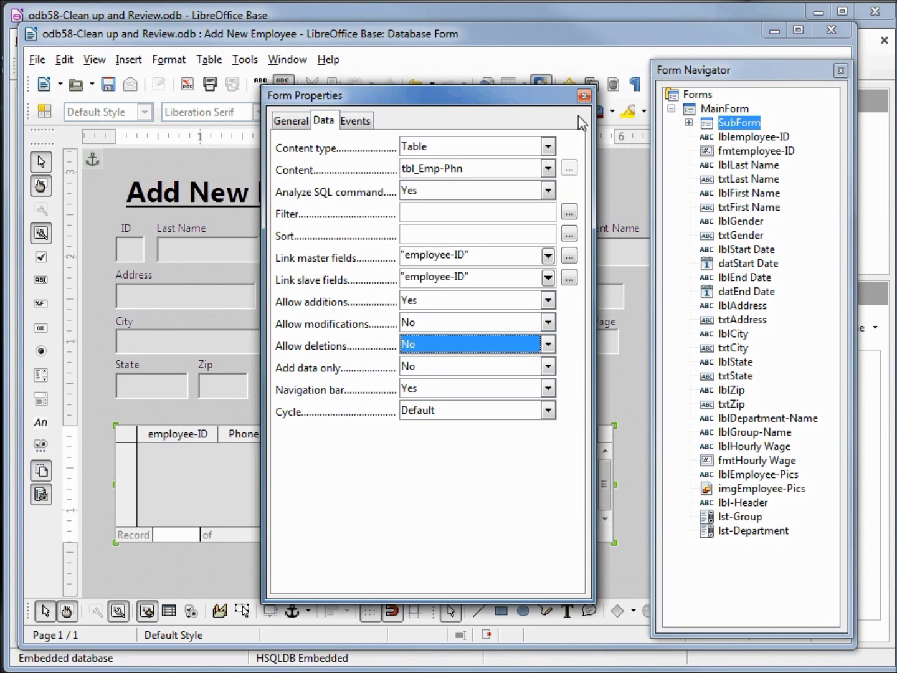
click(583, 95)
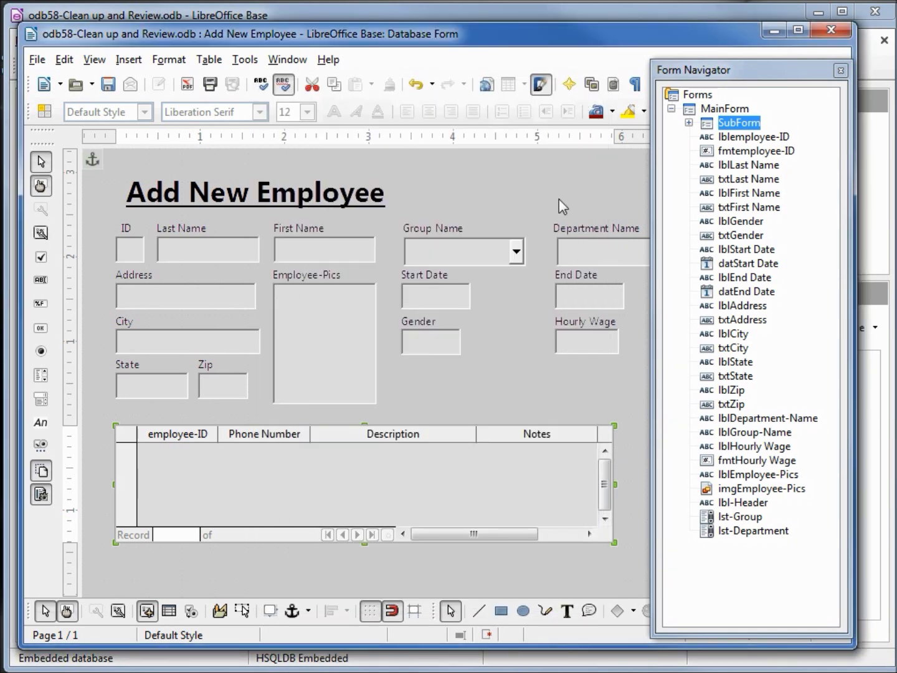
click(108, 84)
click(840, 70)
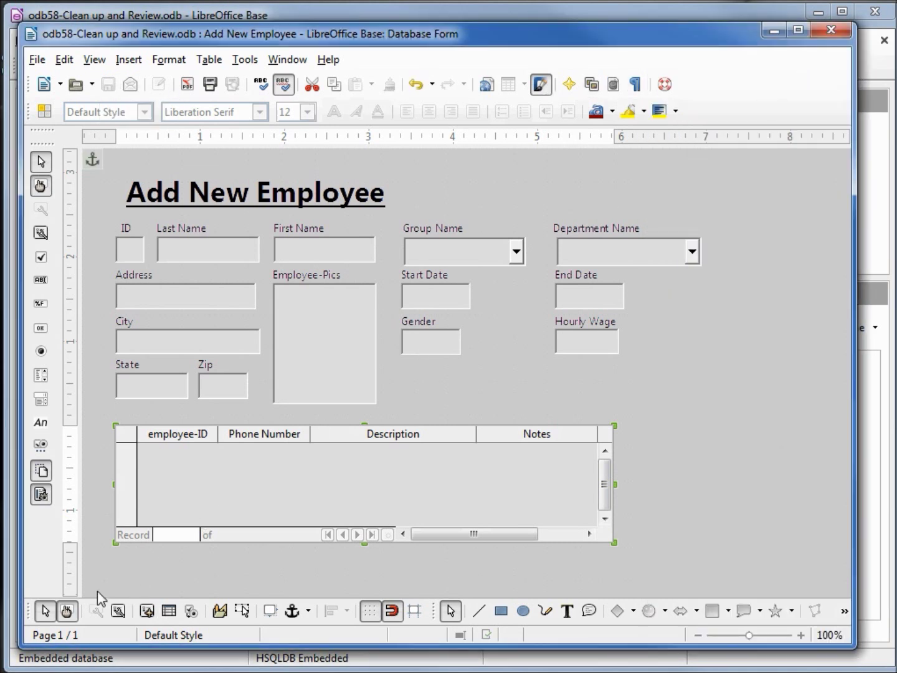
View the form with live data, close it, and open the employees table from the Tables list
click(66, 611)
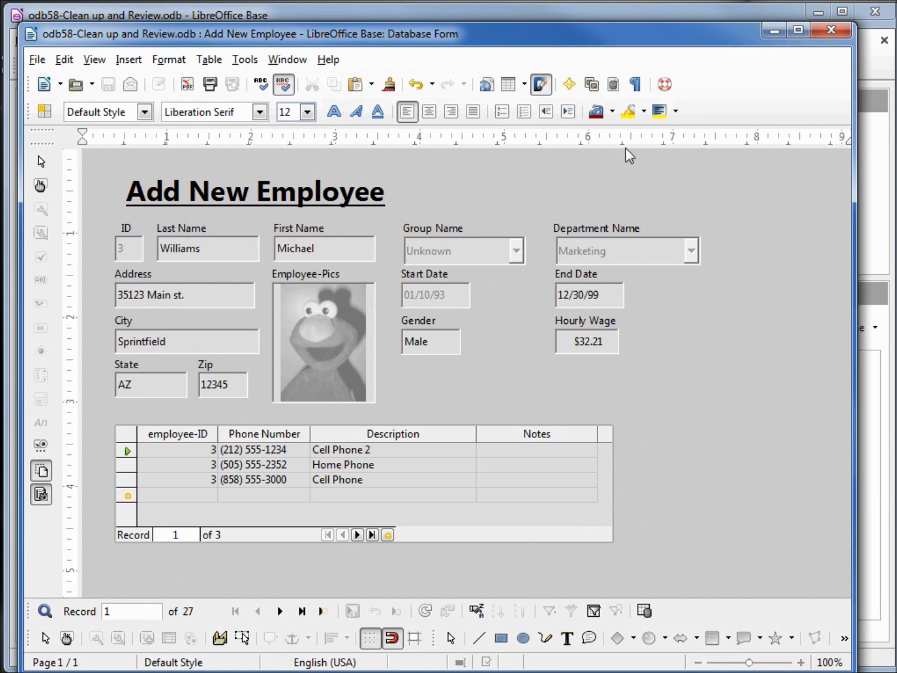
click(828, 32)
click(66, 143)
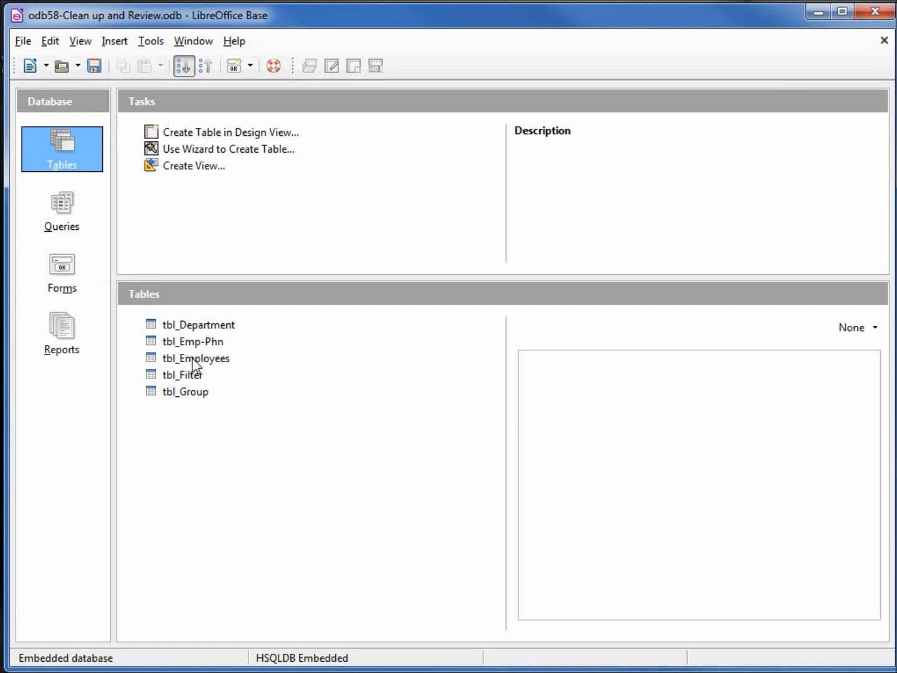
double_click(192, 358)
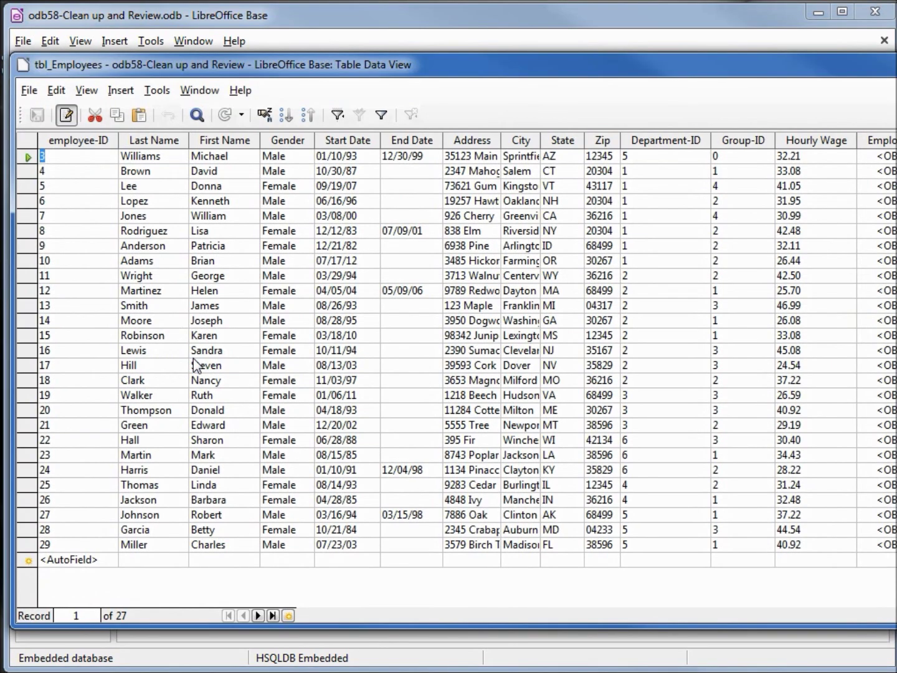
Add an employee record named Required/Required with Department-ID 0 and Group-ID 0
click(160, 561)
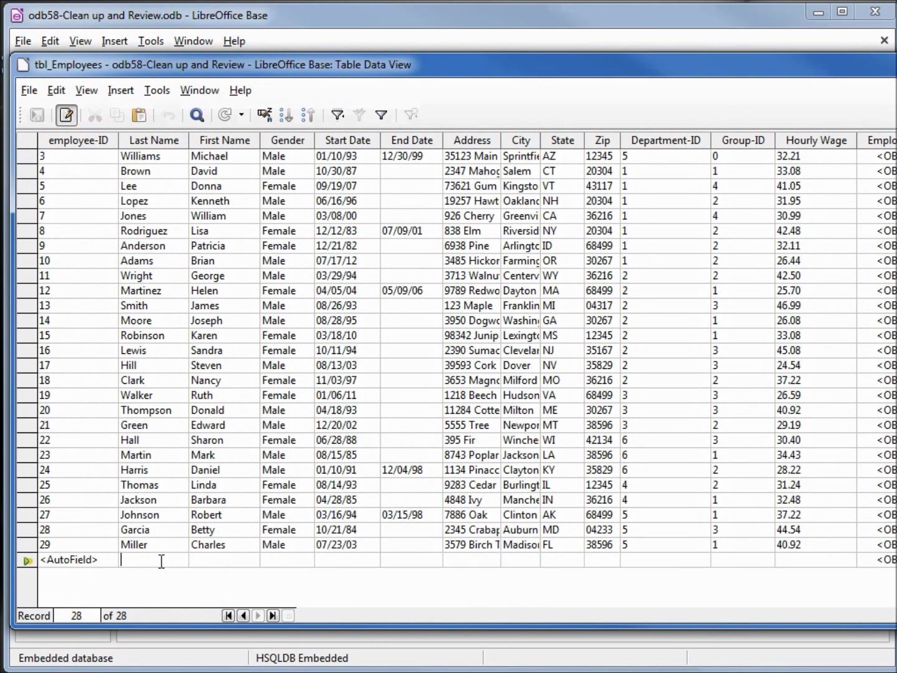
text(Required)
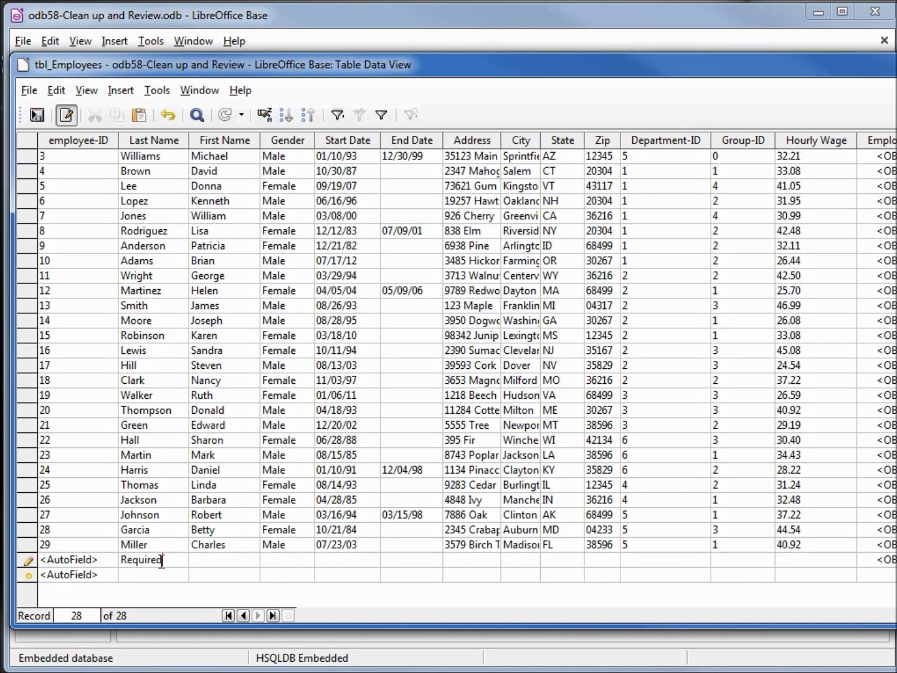
key(Tab)
text(Required)
click(654, 565)
text(0)
text(0)
click(148, 576)
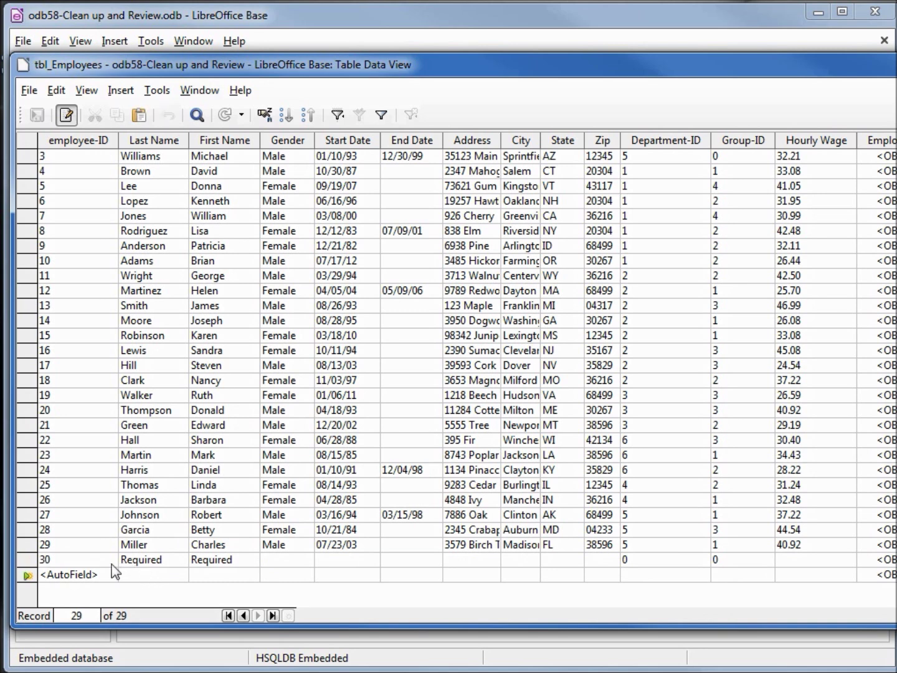
Change the new record's employee-ID to 0, save it, close the table and return to Forms
click(61, 559)
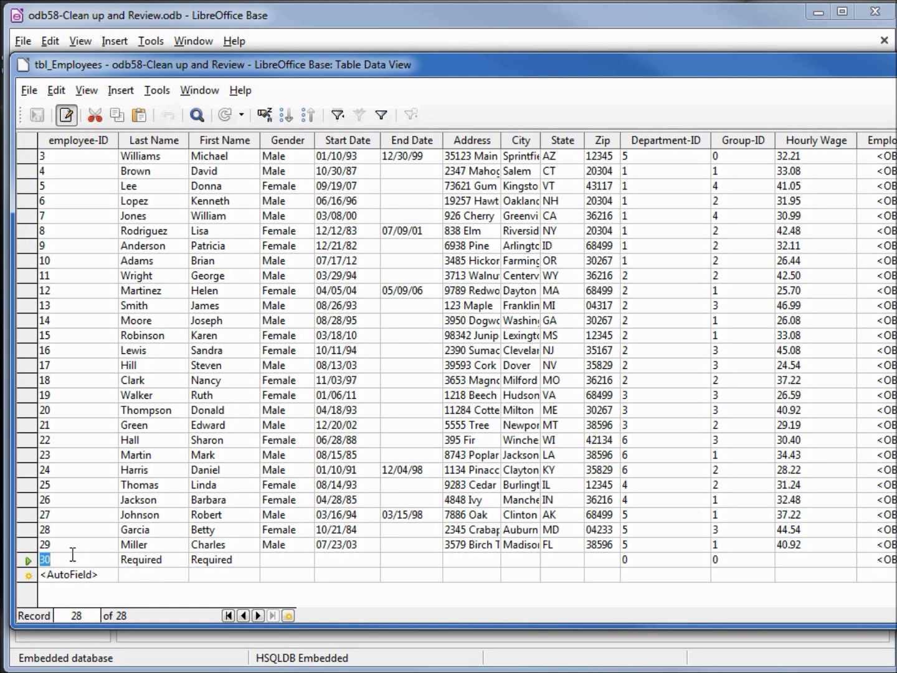
text(0)
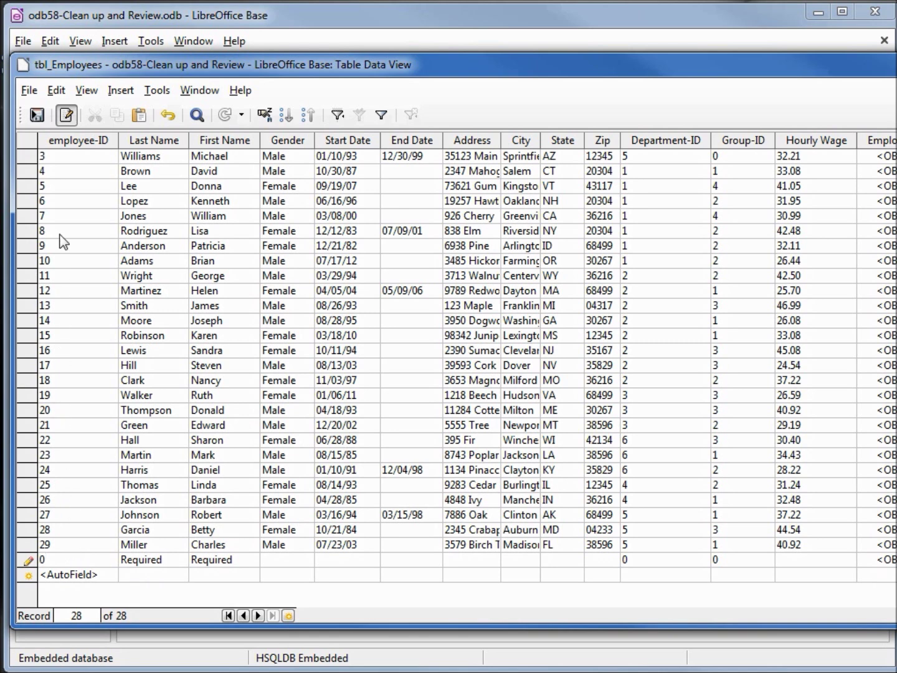
click(36, 115)
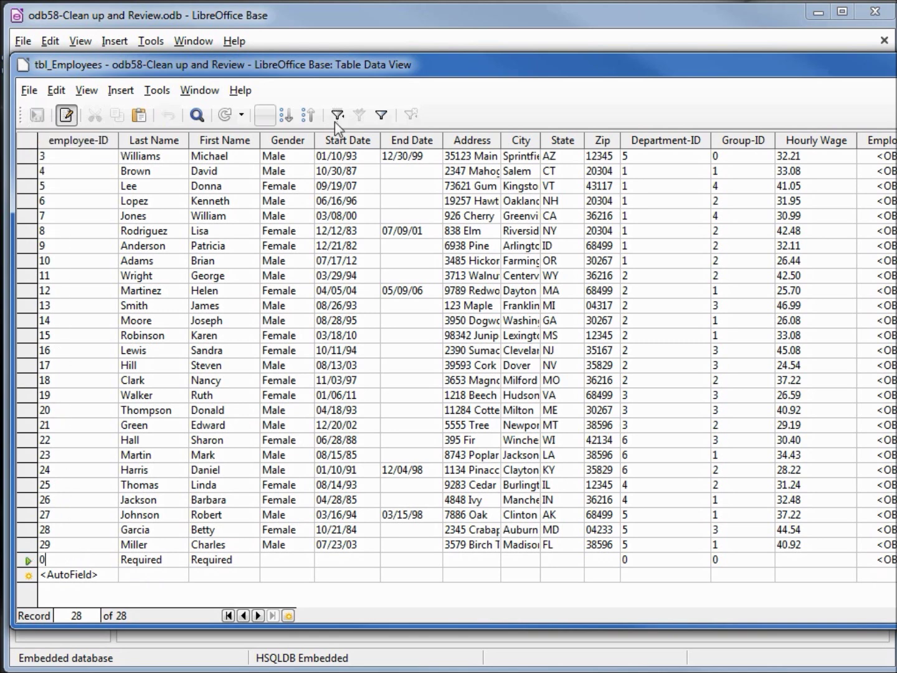
key(ctrl+w)
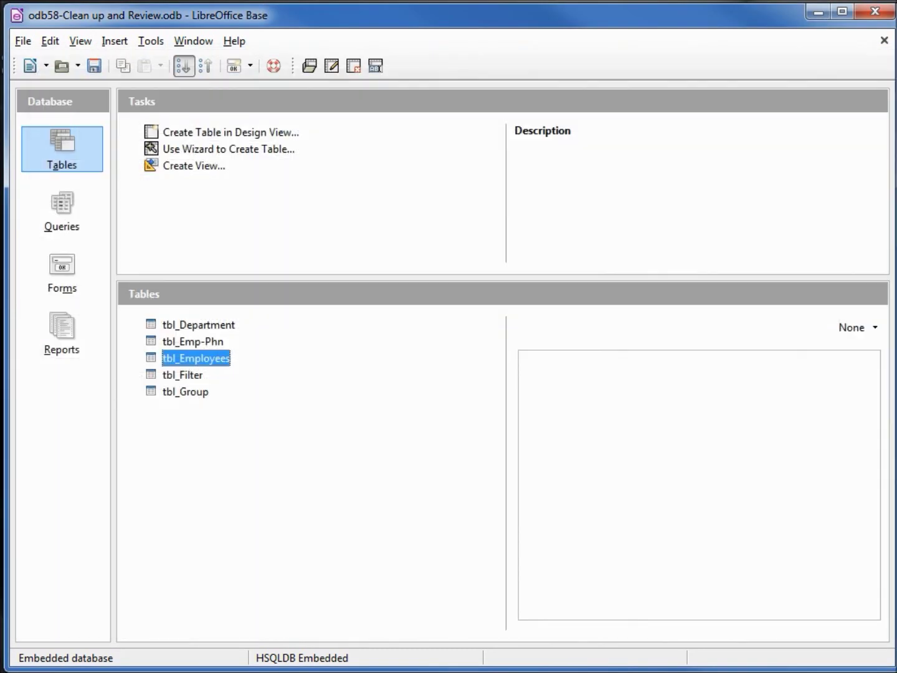
click(64, 265)
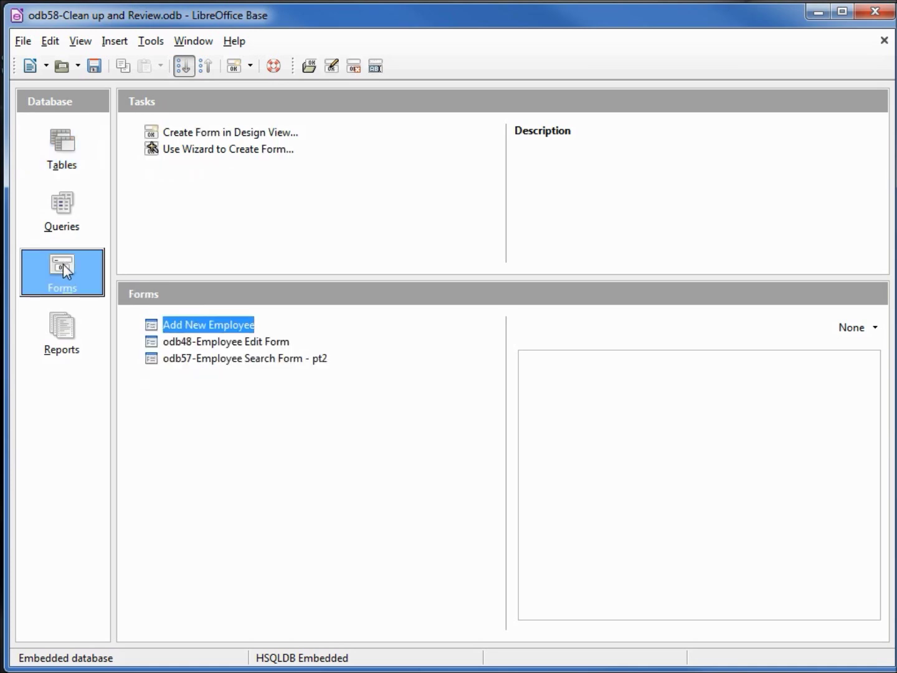
Open Add New Employee for editing and draw a push button right of the title
right_click(198, 331)
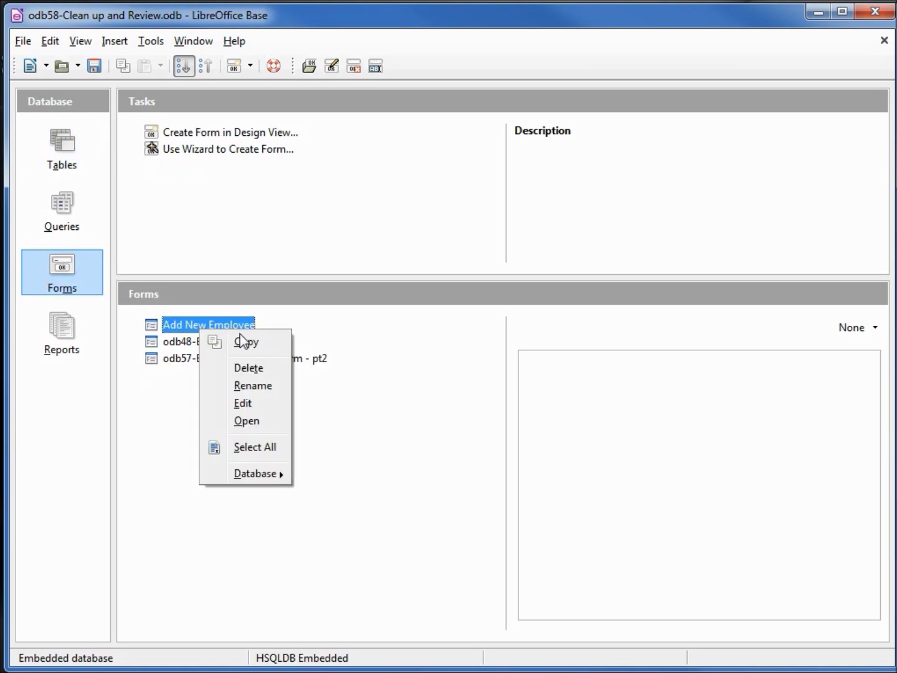
click(245, 404)
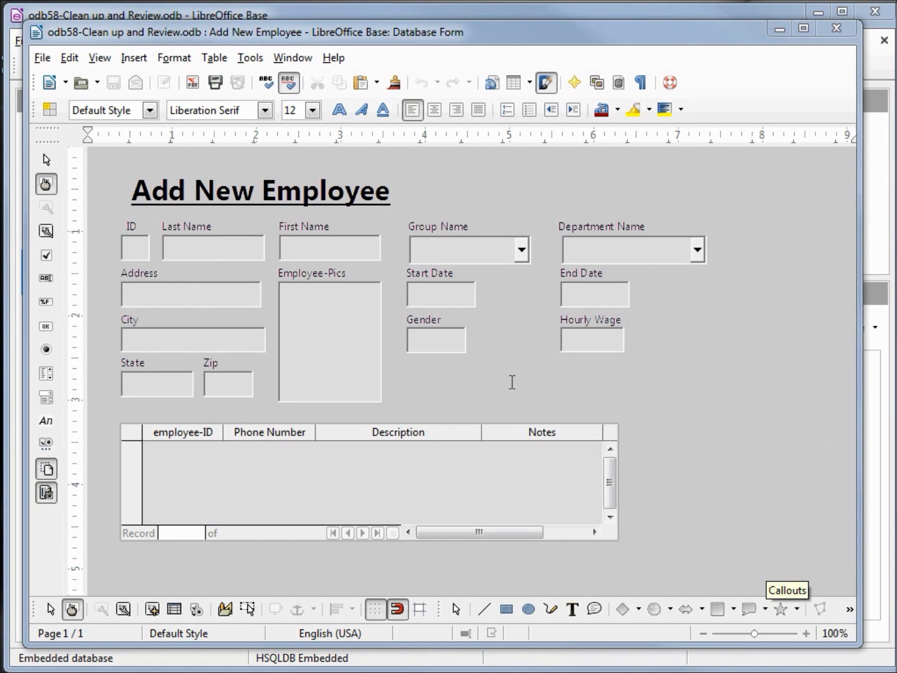
drag(419, 173, 542, 214)
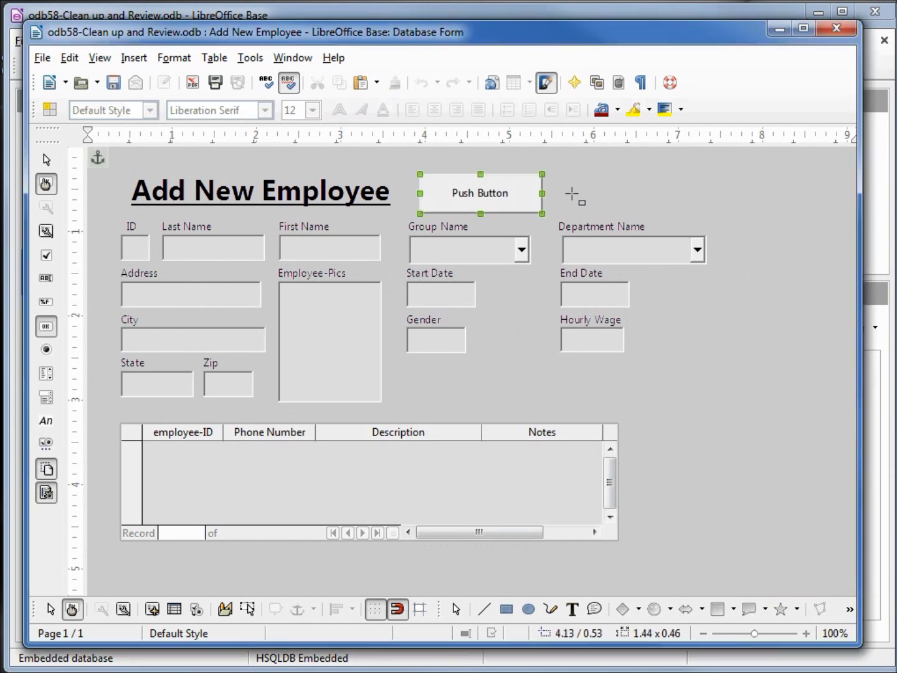
Draw a second push button, then label the first New Record with the New record action
mouse_move(569, 174)
mouse_down()
mouse_move(715, 209)
mouse_move(702, 213)
mouse_up()
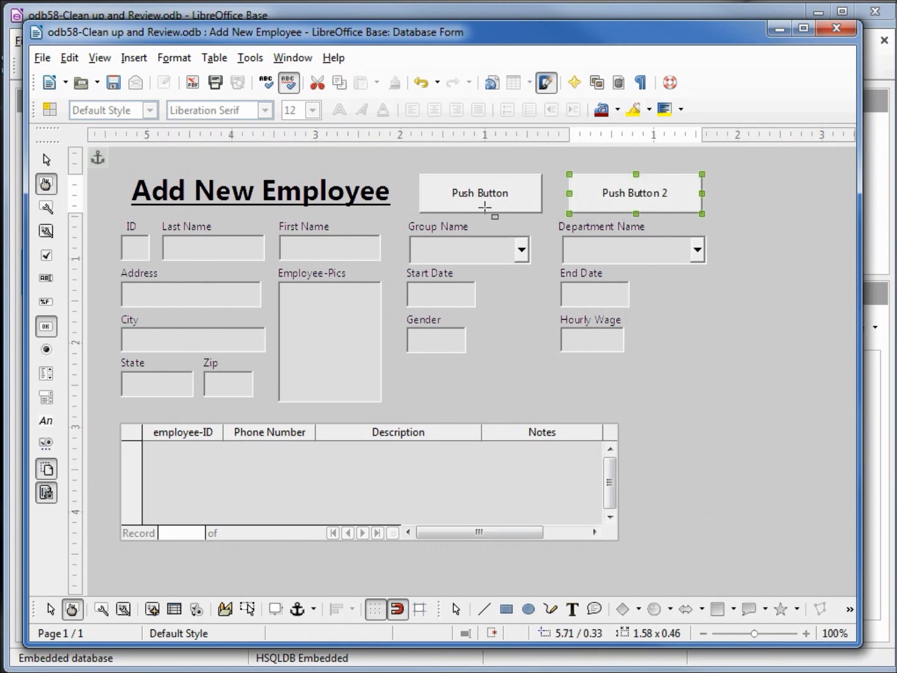
right_click(482, 196)
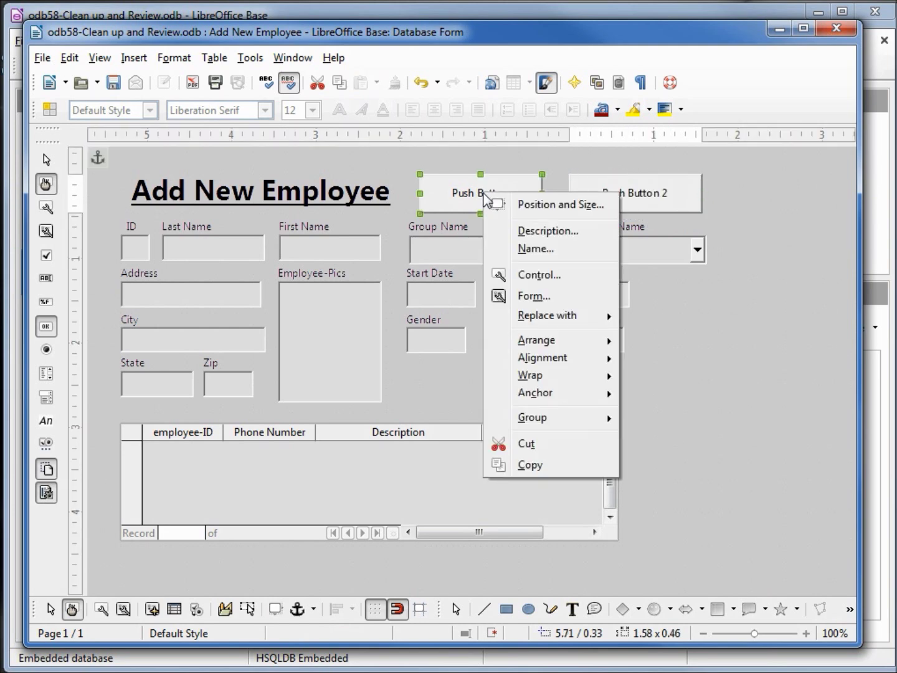
click(541, 277)
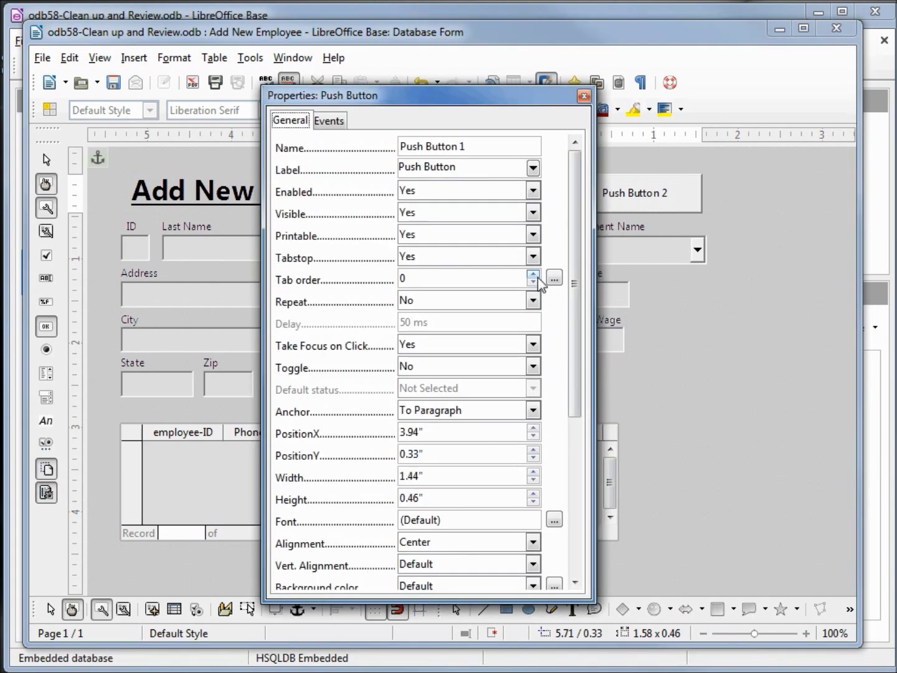
drag(464, 167, 386, 163)
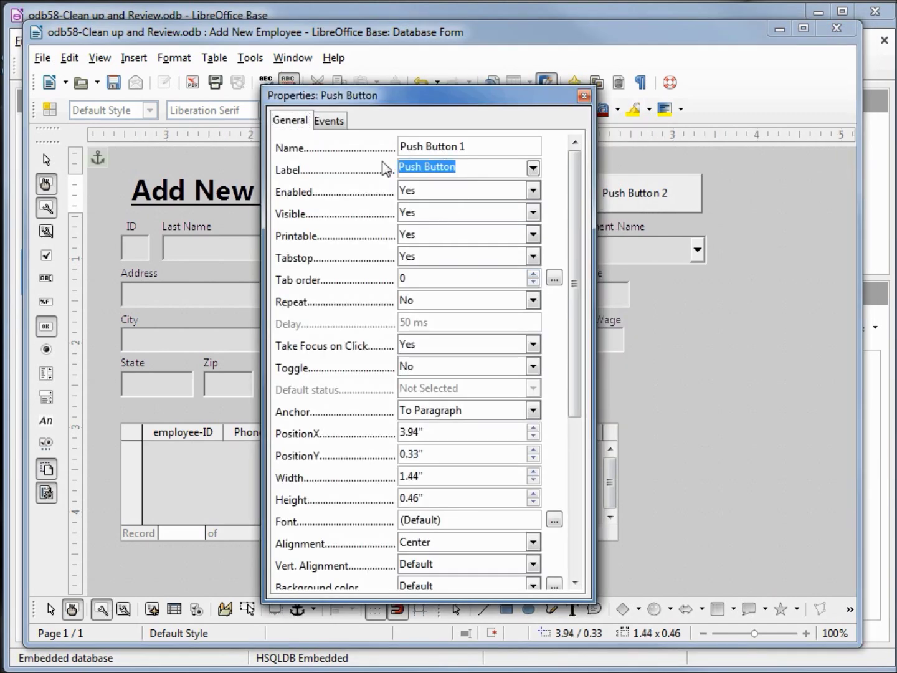
text(N)
text(ew Reco)
text(rd)
drag(570, 205, 589, 430)
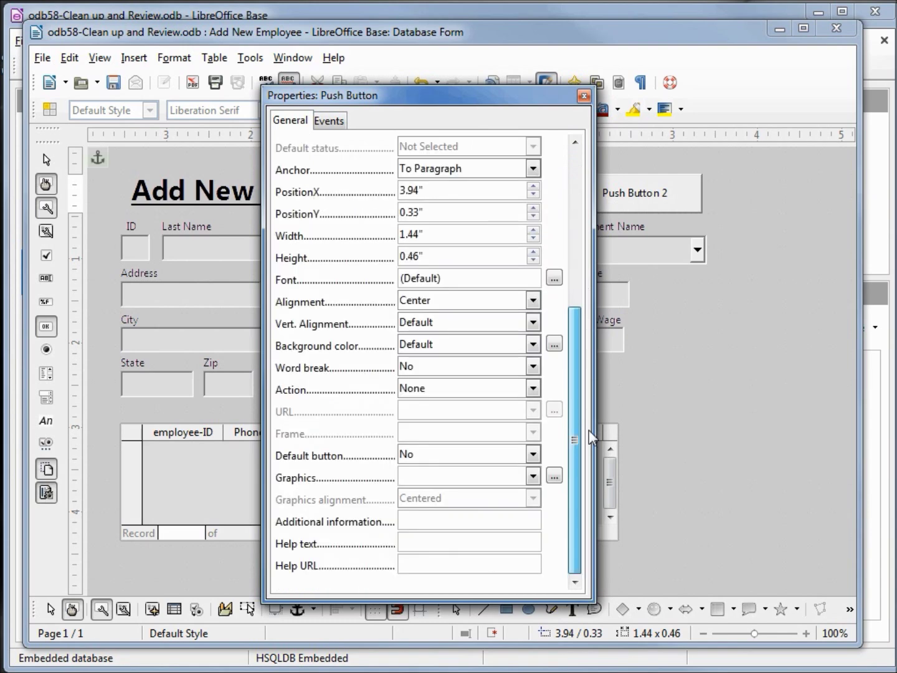
click(533, 388)
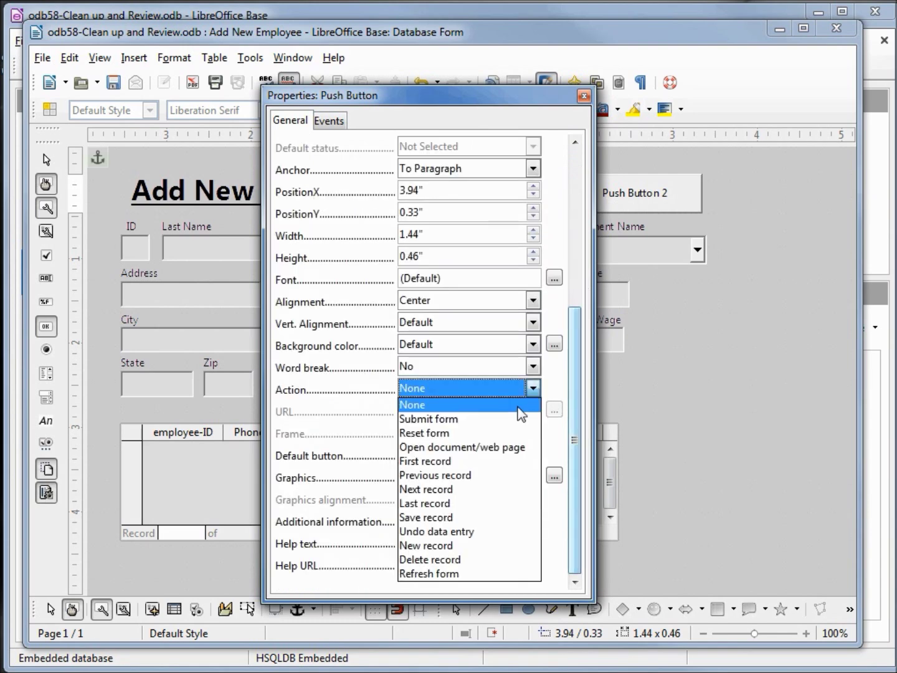
click(447, 551)
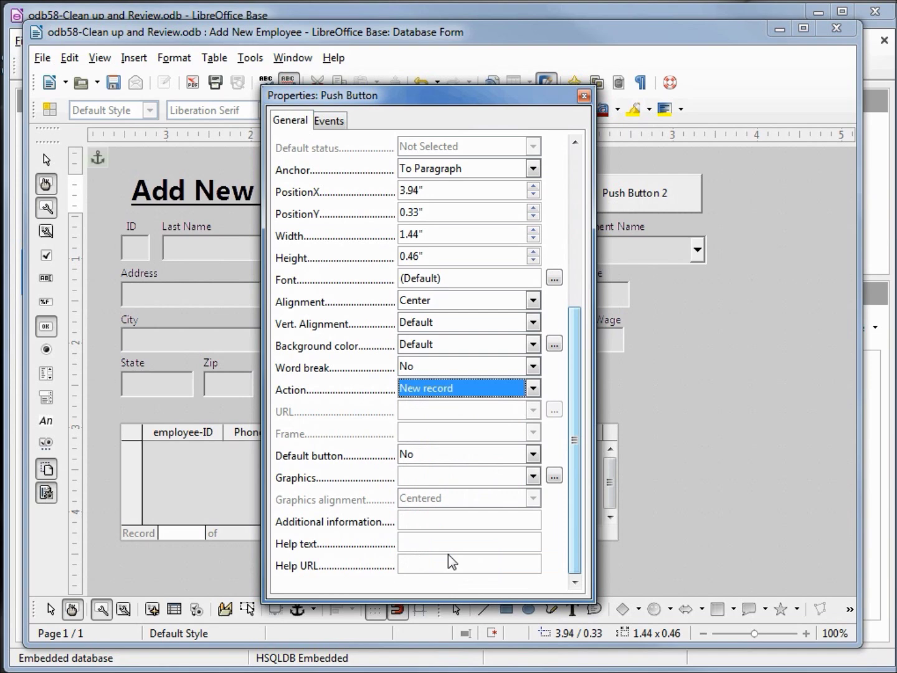
Label the second button Save Record and set its action to Save record
click(640, 190)
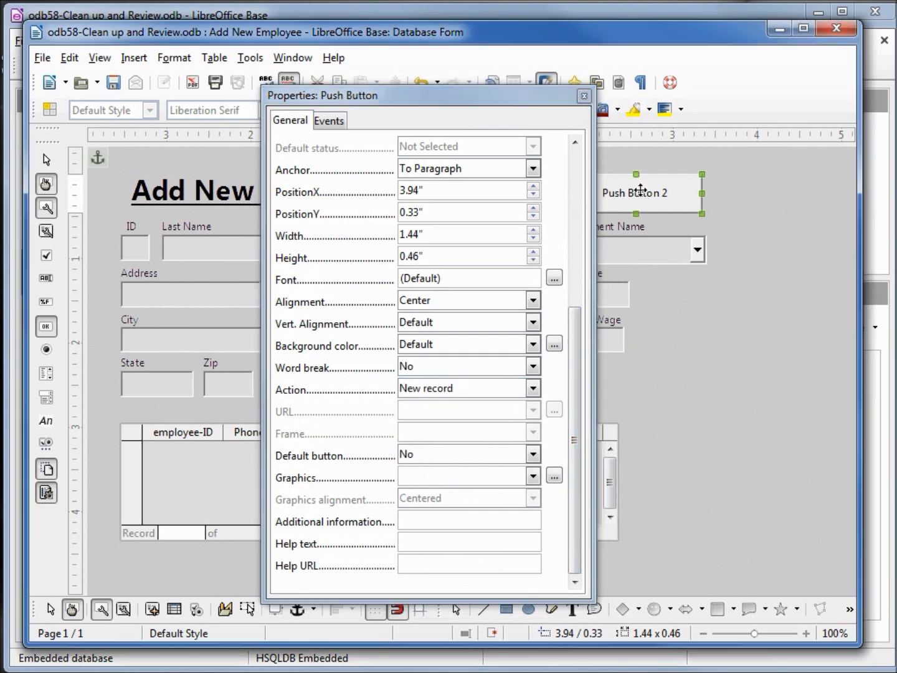
click(360, 159)
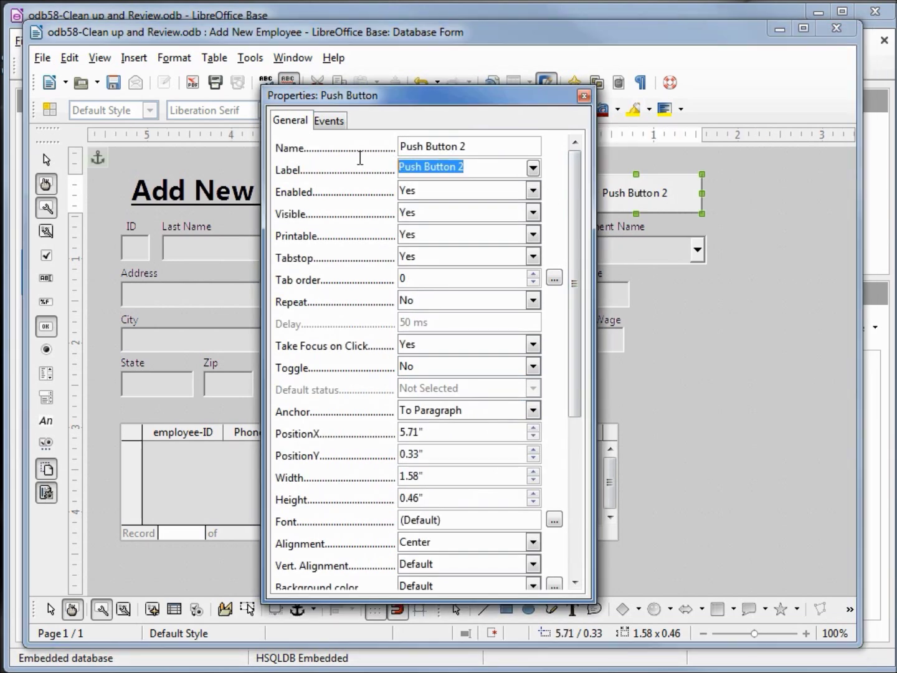
text(Save )
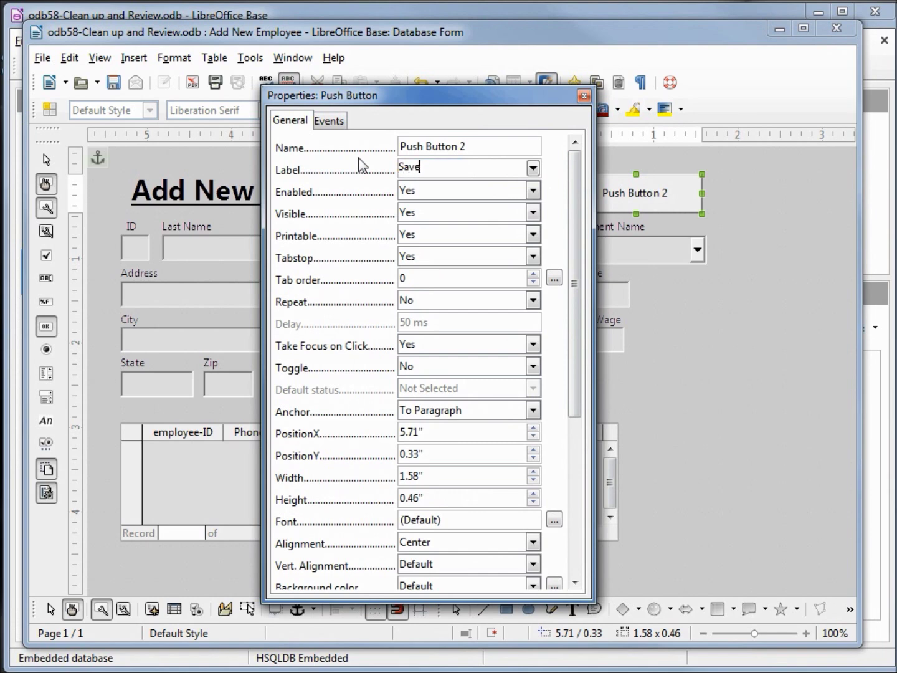
text(Record)
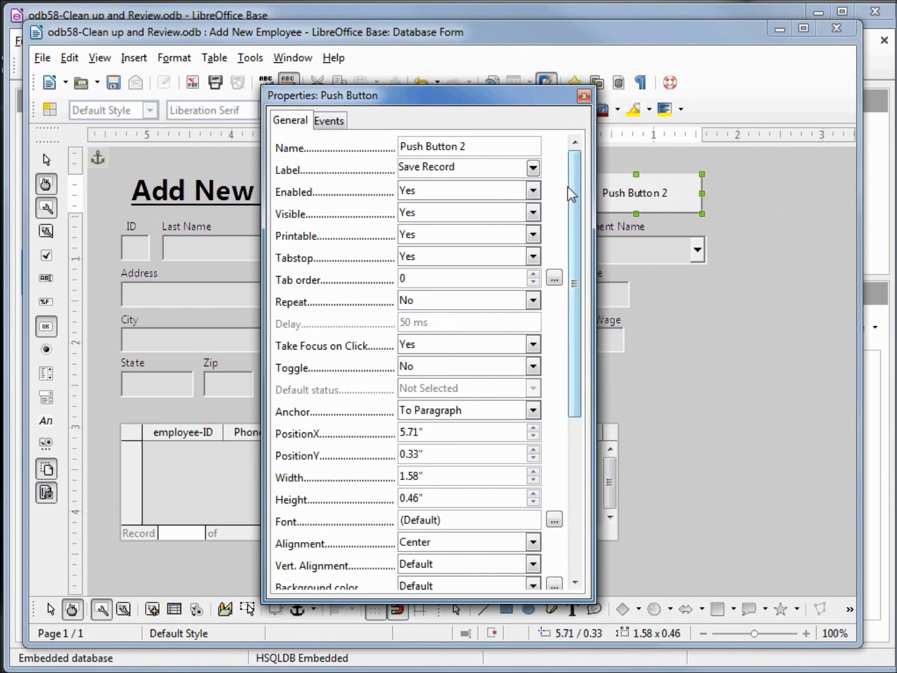
drag(568, 189, 575, 443)
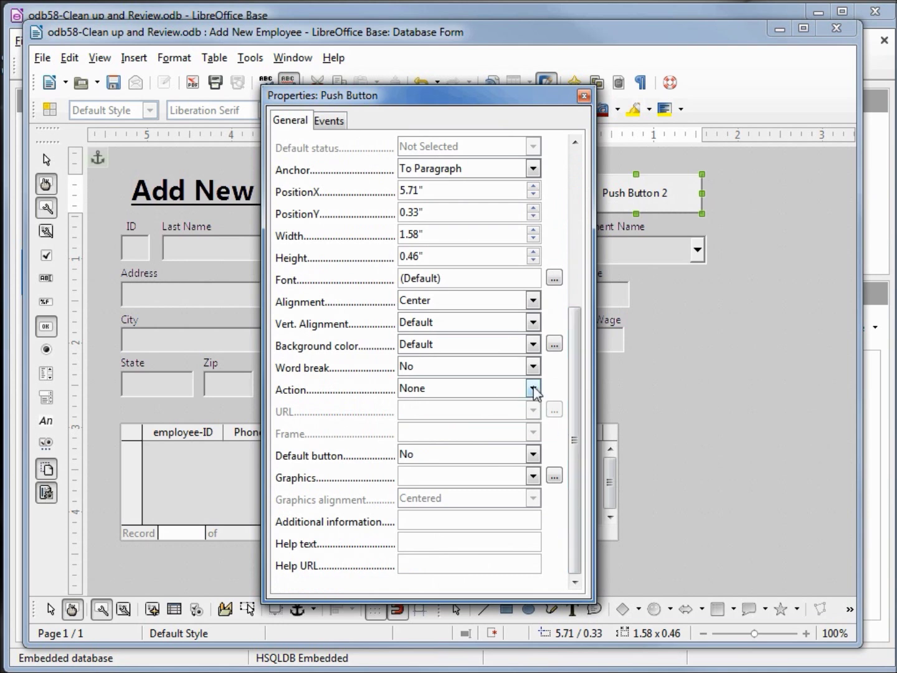
click(533, 388)
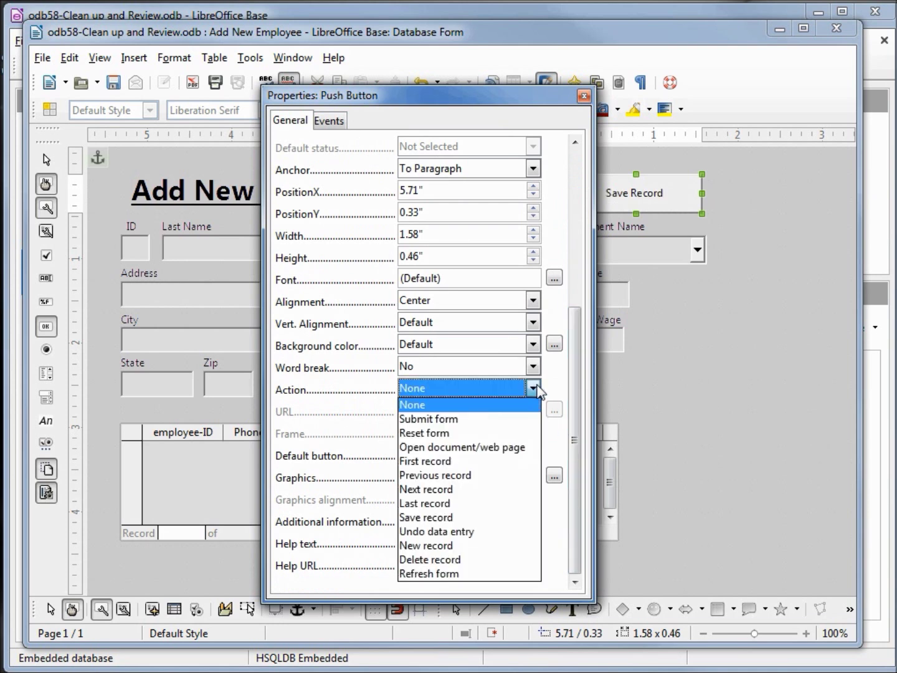
click(472, 518)
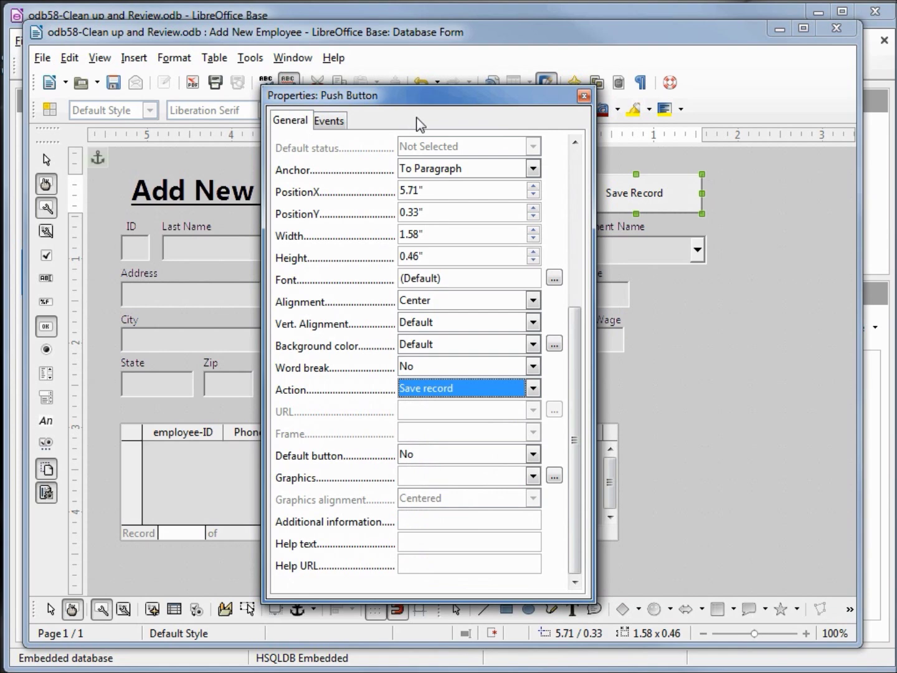
drag(457, 99, 332, 100)
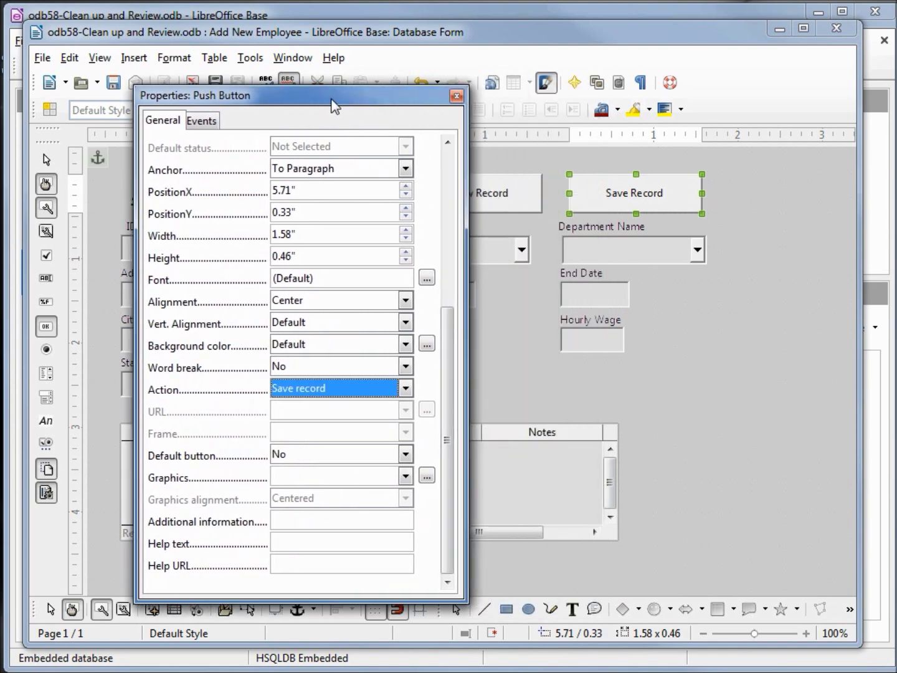
shift+click(498, 192)
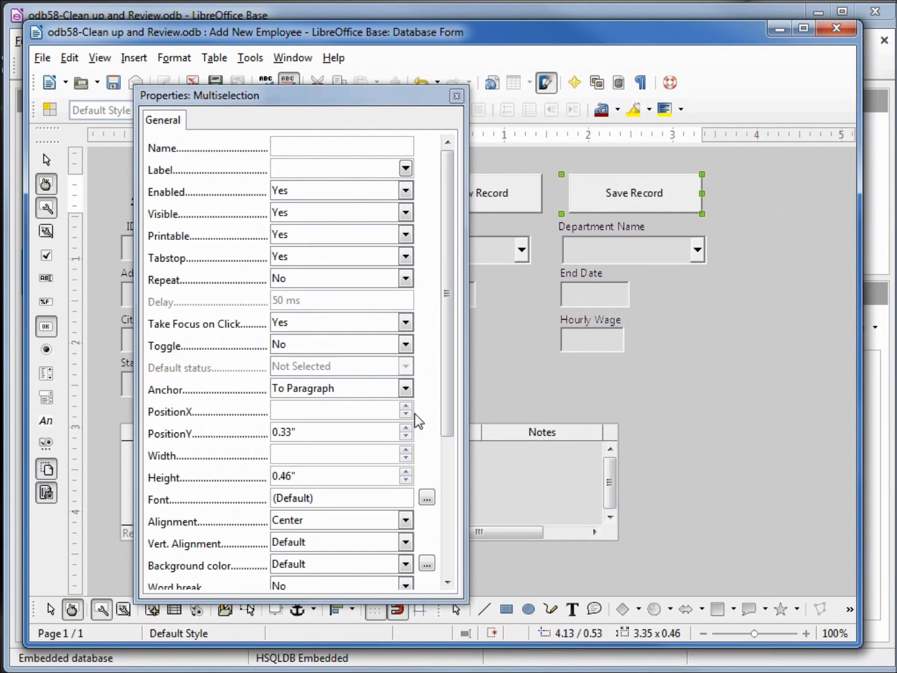
Give both buttons red, bold, 12-point label text
click(427, 498)
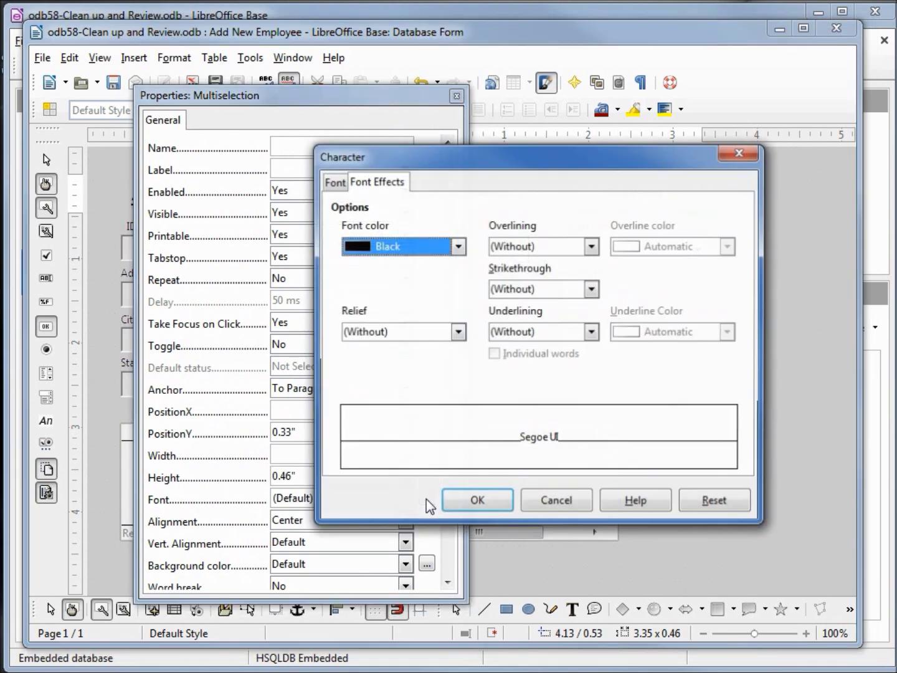
click(460, 245)
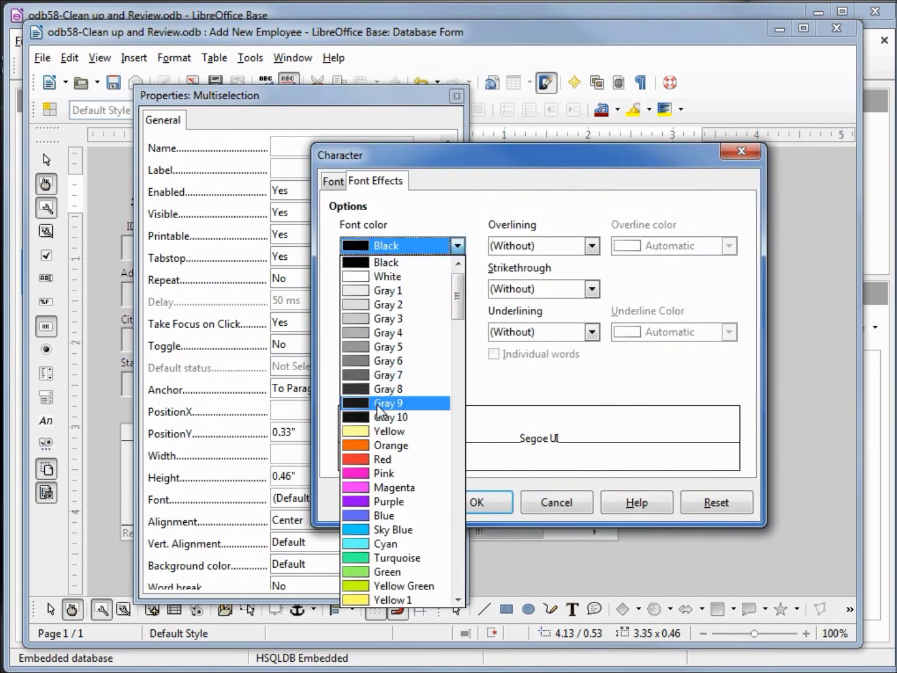
click(379, 465)
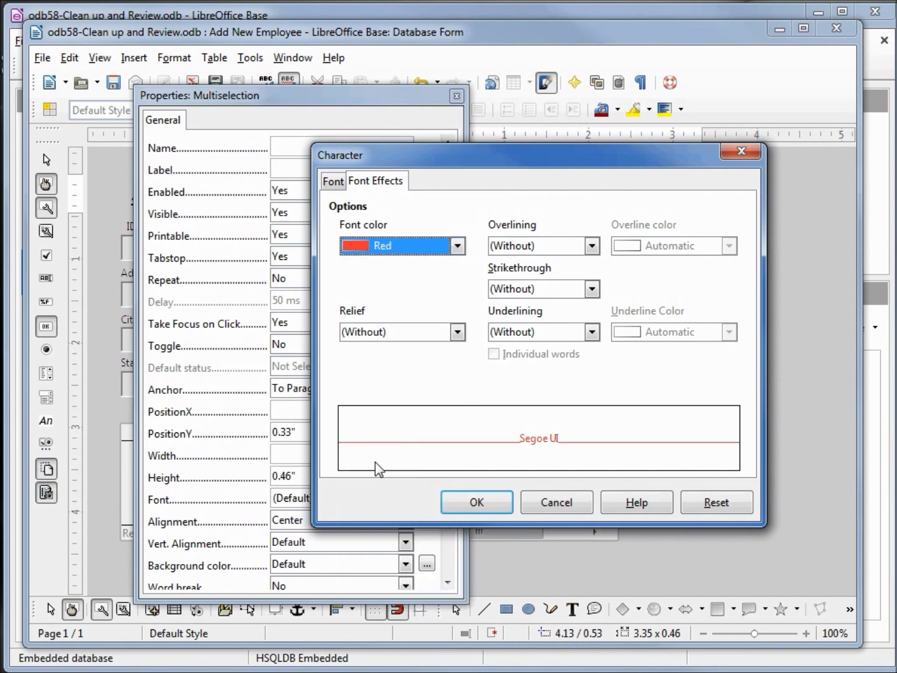
click(333, 183)
click(568, 260)
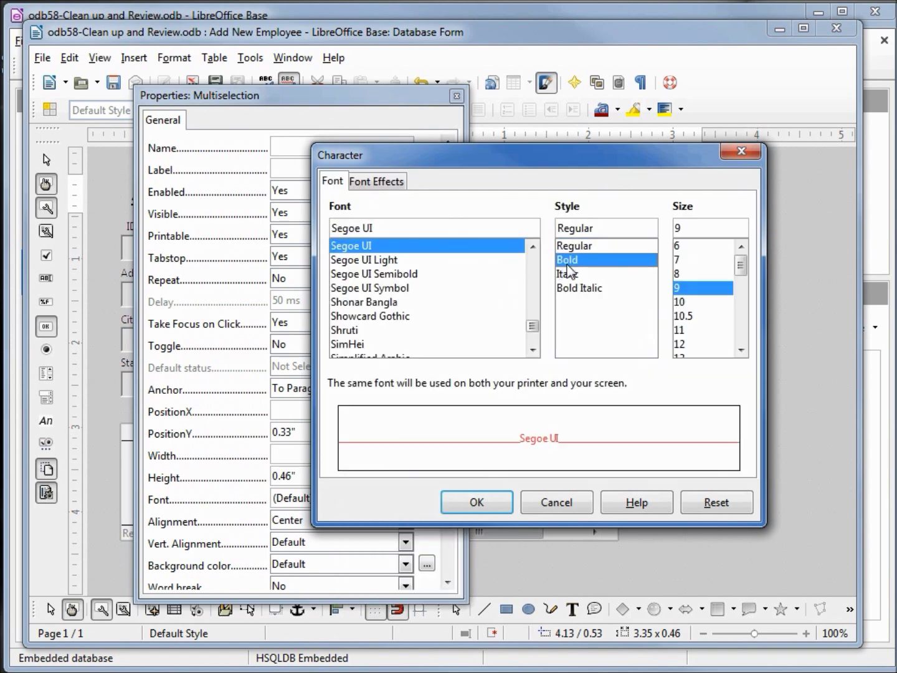
click(676, 344)
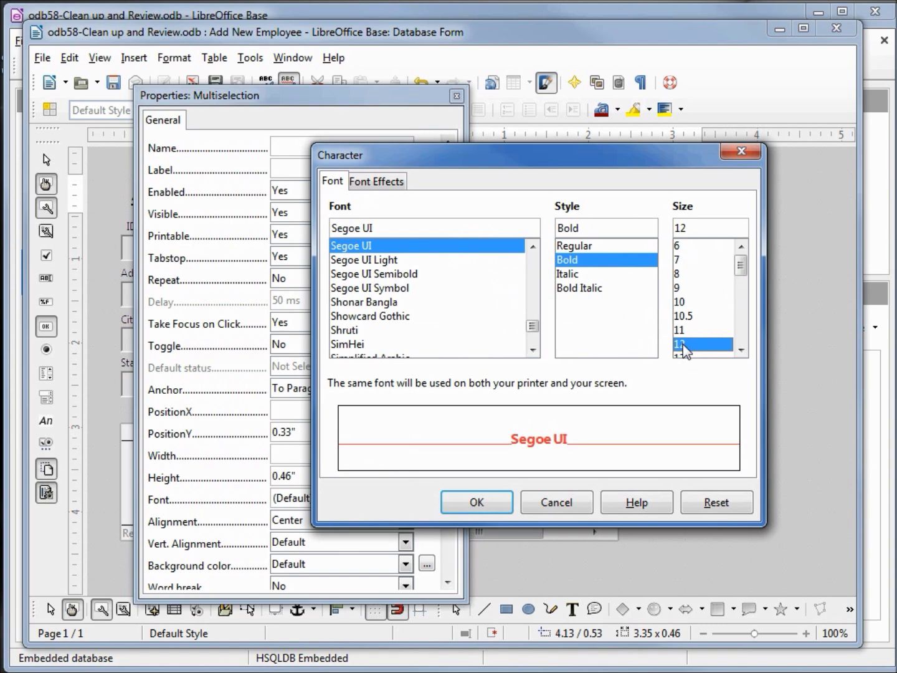
click(482, 504)
Resize both buttons to 1.50" wide by 0.50" high
click(305, 452)
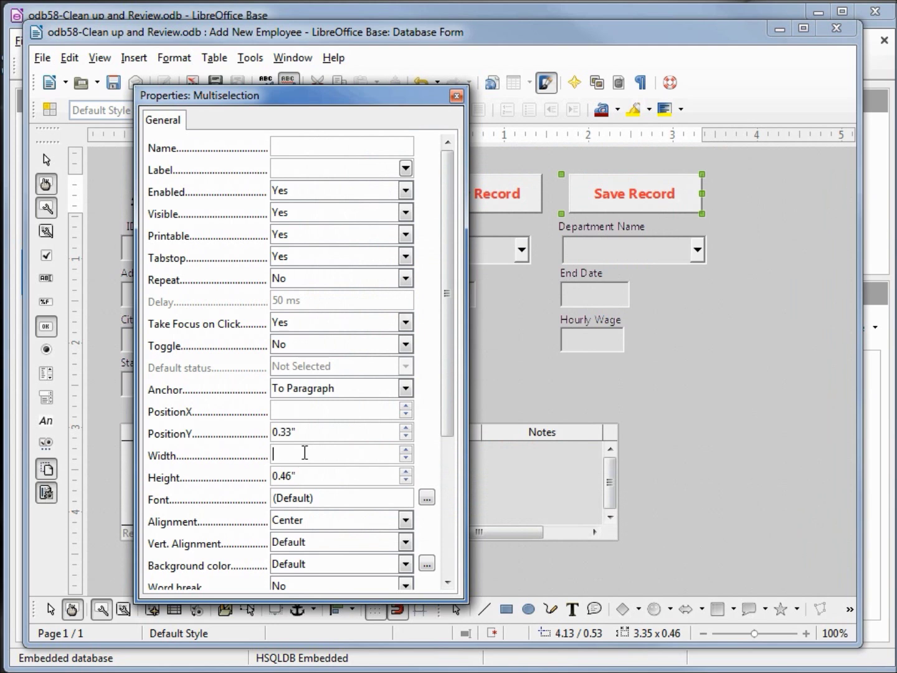
text(1.5)
key(Tab)
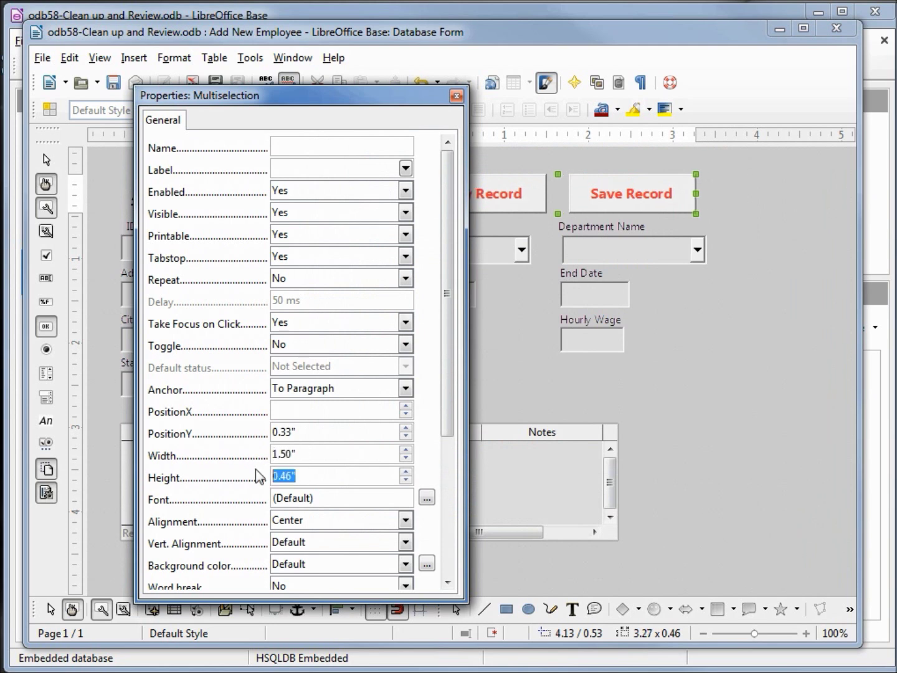
text(.5)
key(Tab)
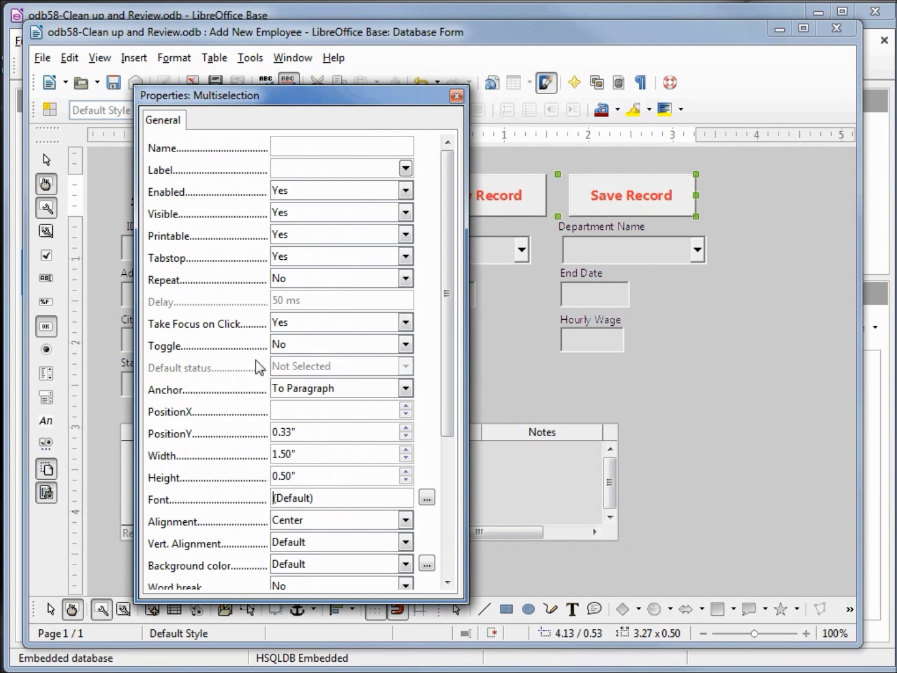
drag(375, 99, 274, 102)
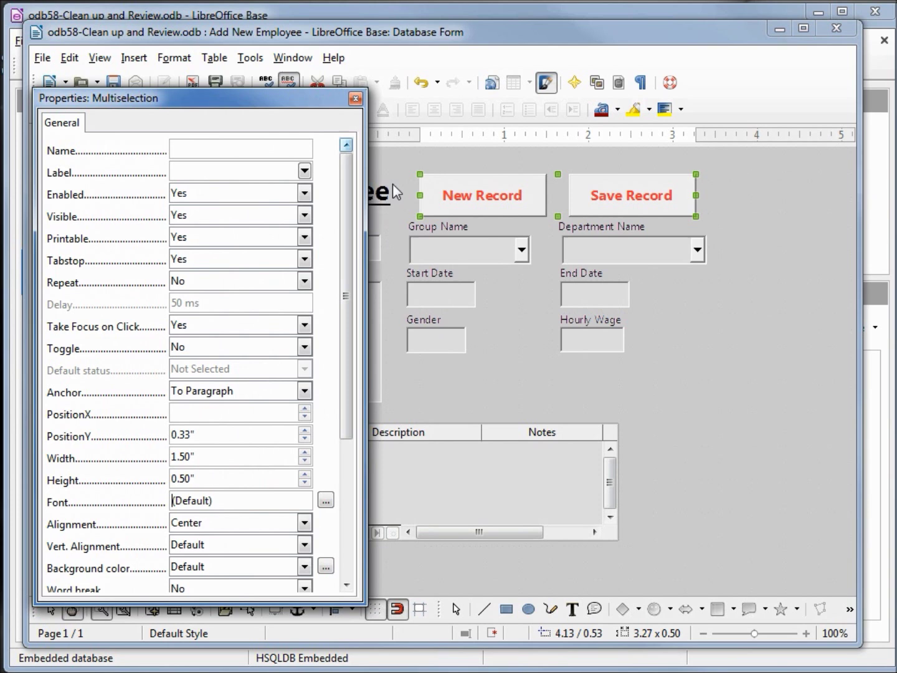
Set Default selection to 0 for the Group Name and Department Name lists and save the form
click(460, 245)
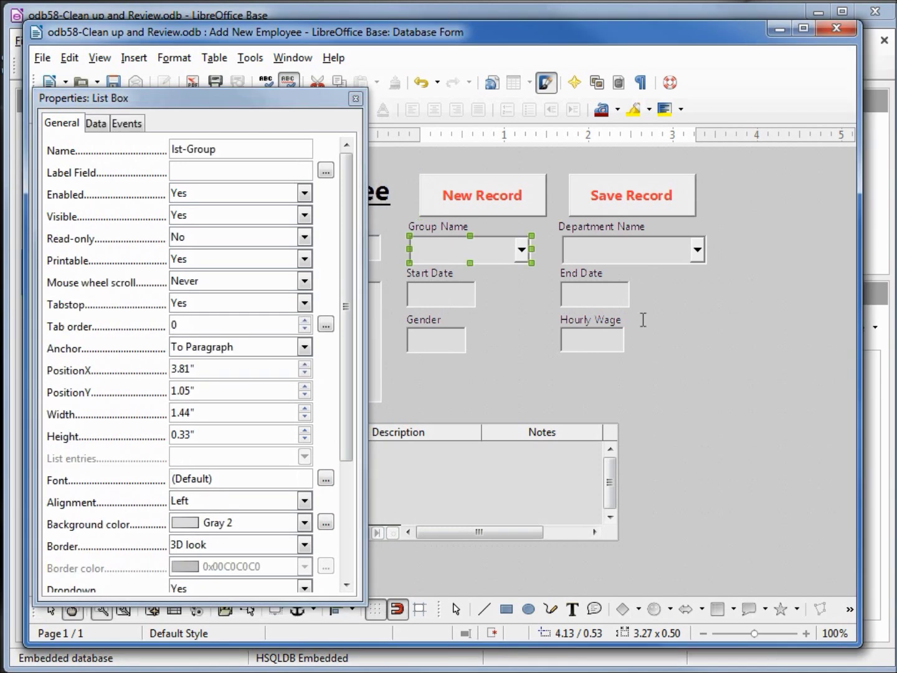
shift+click(616, 256)
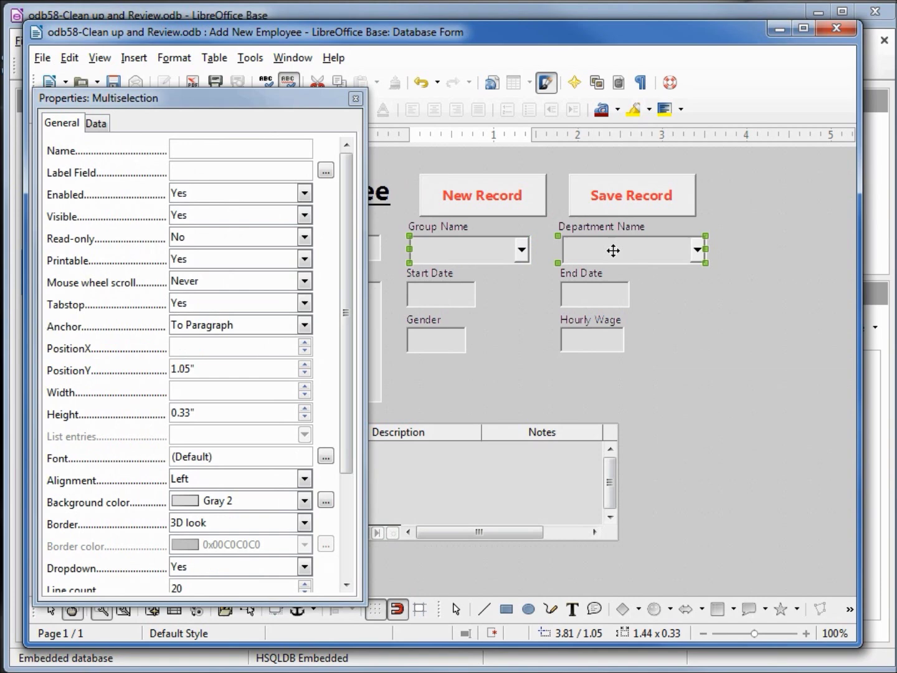
scroll(344, 296, down, 1)
scroll(348, 343, down, 2)
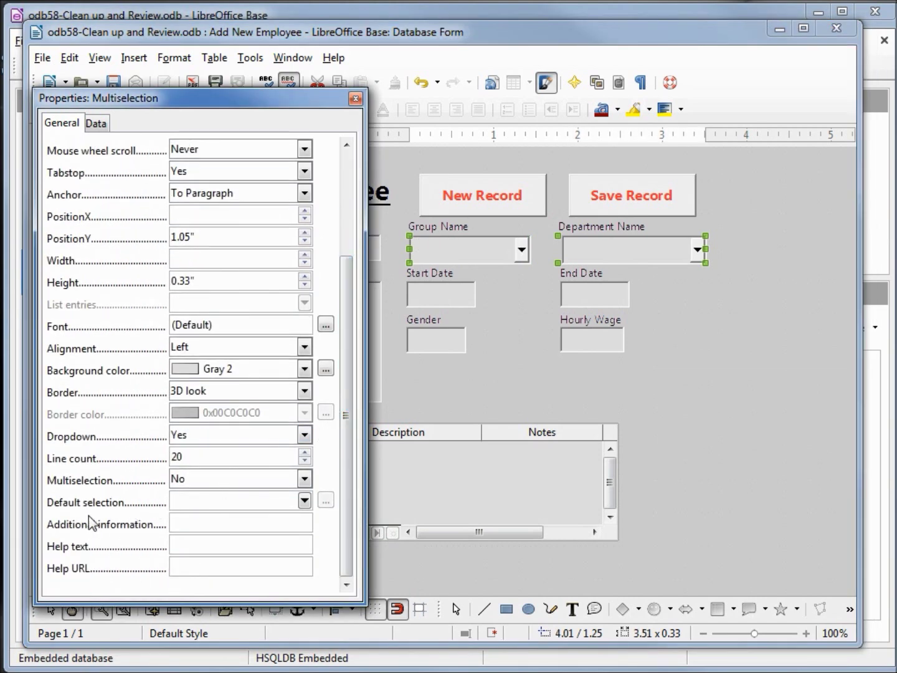
click(187, 502)
text(0)
key(Return)
click(356, 101)
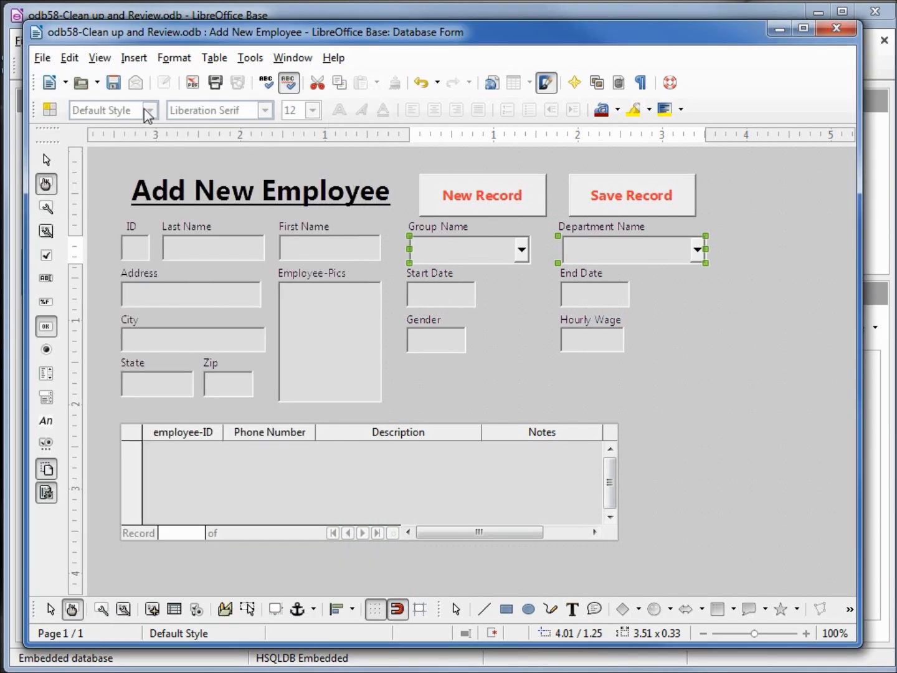
click(113, 85)
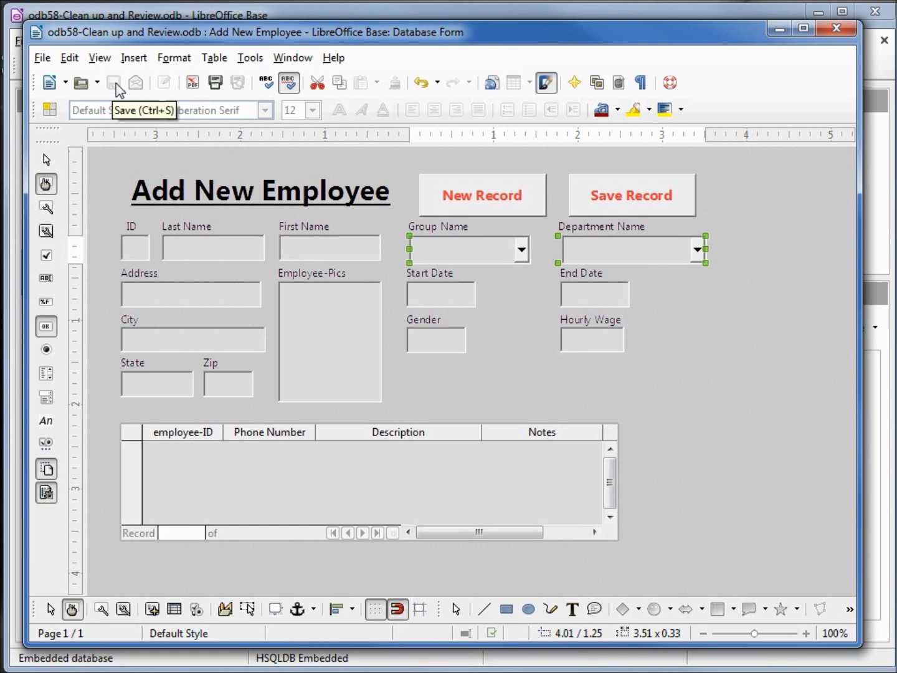
Leave design mode and enter Bill Smith as a new record, saving it with the Save Record button
click(73, 609)
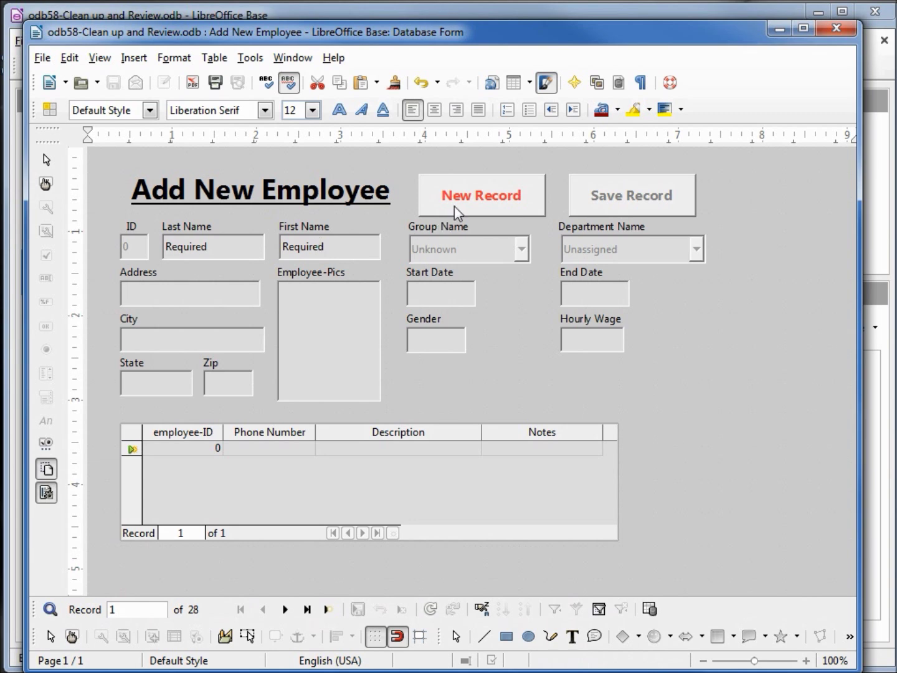
click(493, 203)
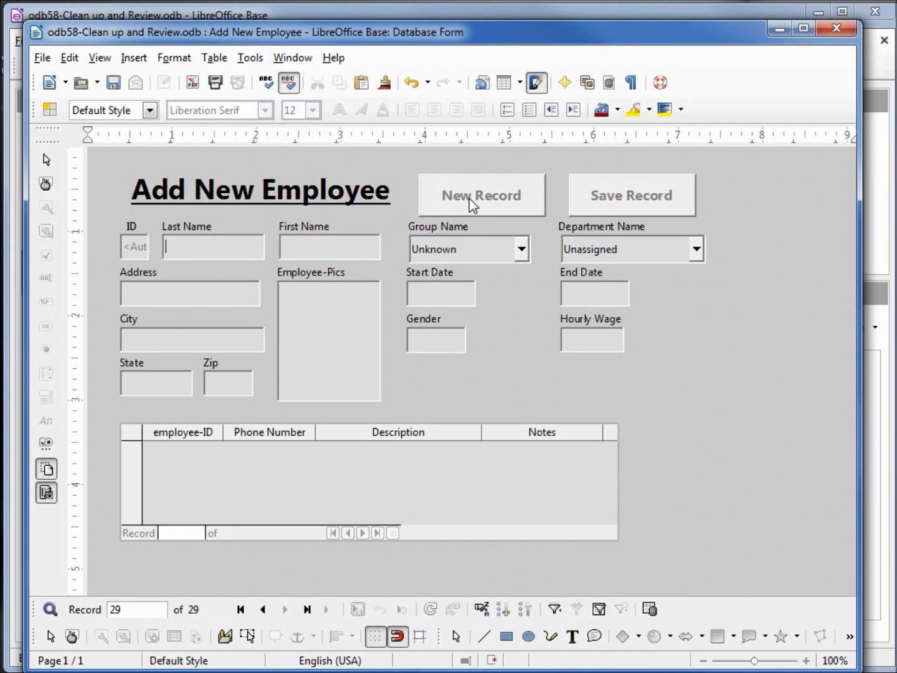
text(Bill)
key(Tab)
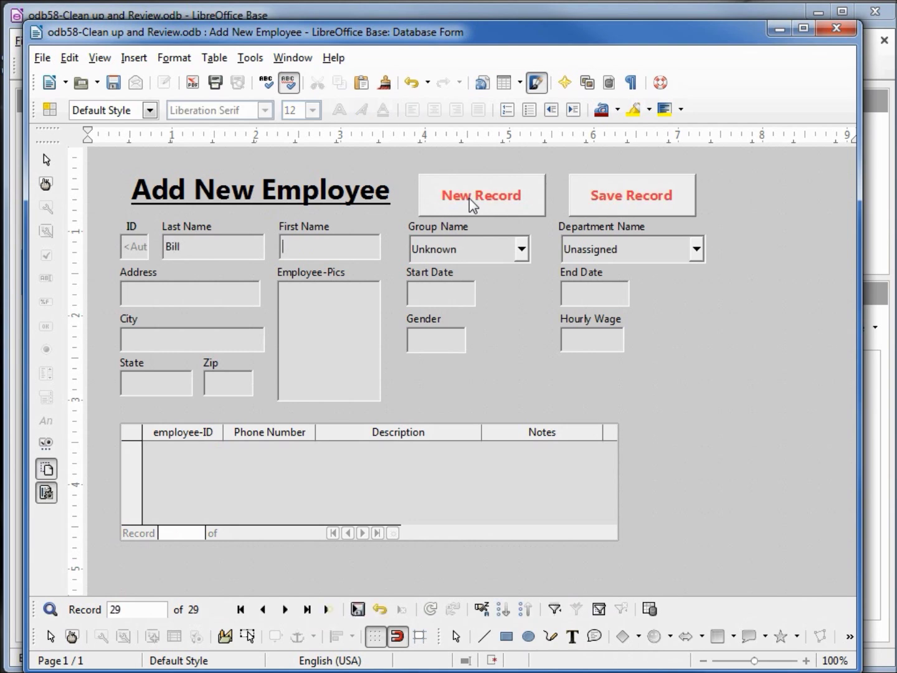
text(Smith)
click(620, 200)
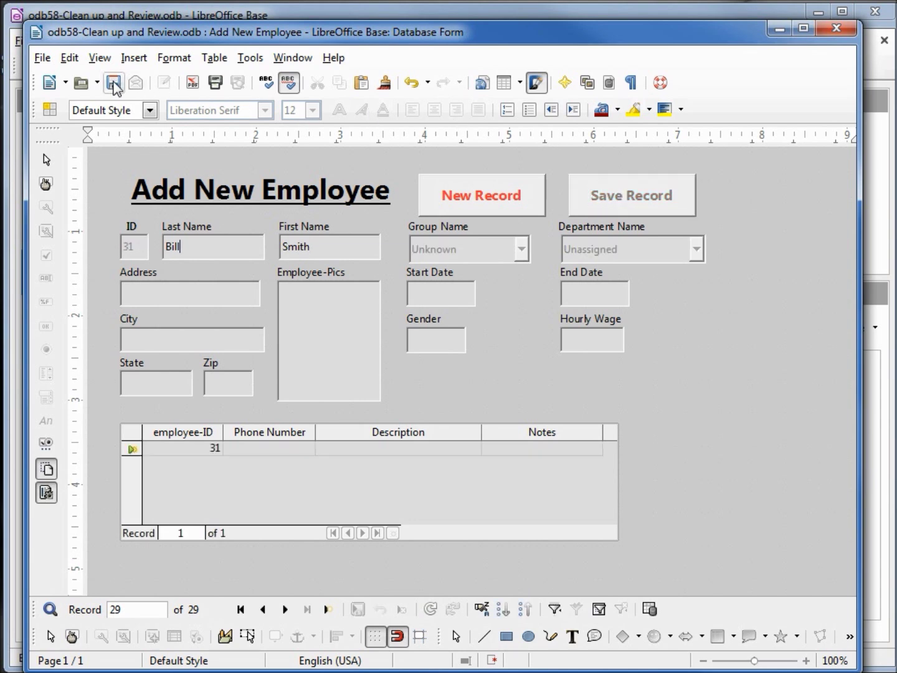
click(114, 84)
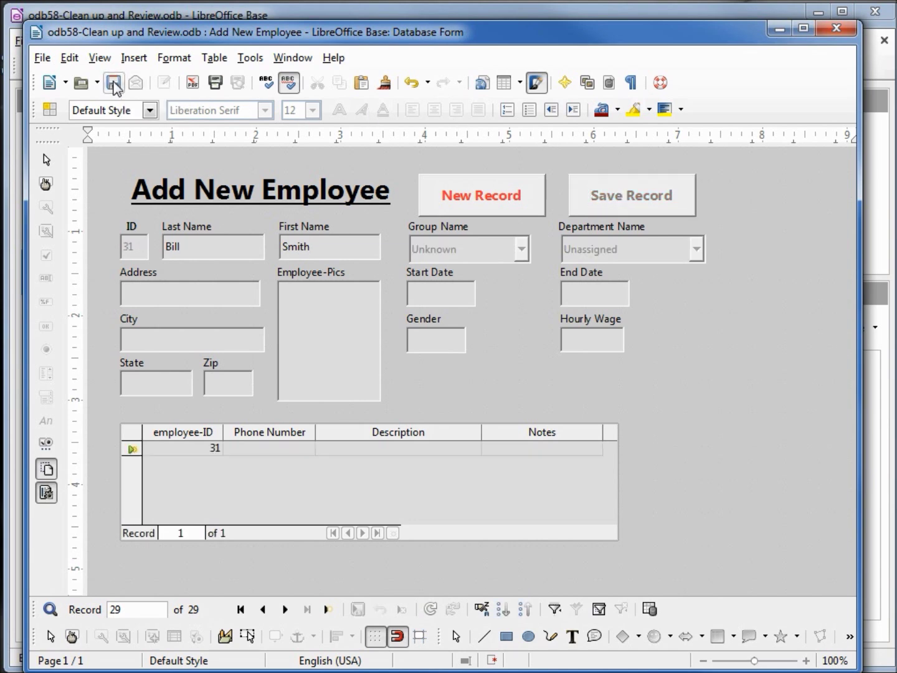
click(835, 31)
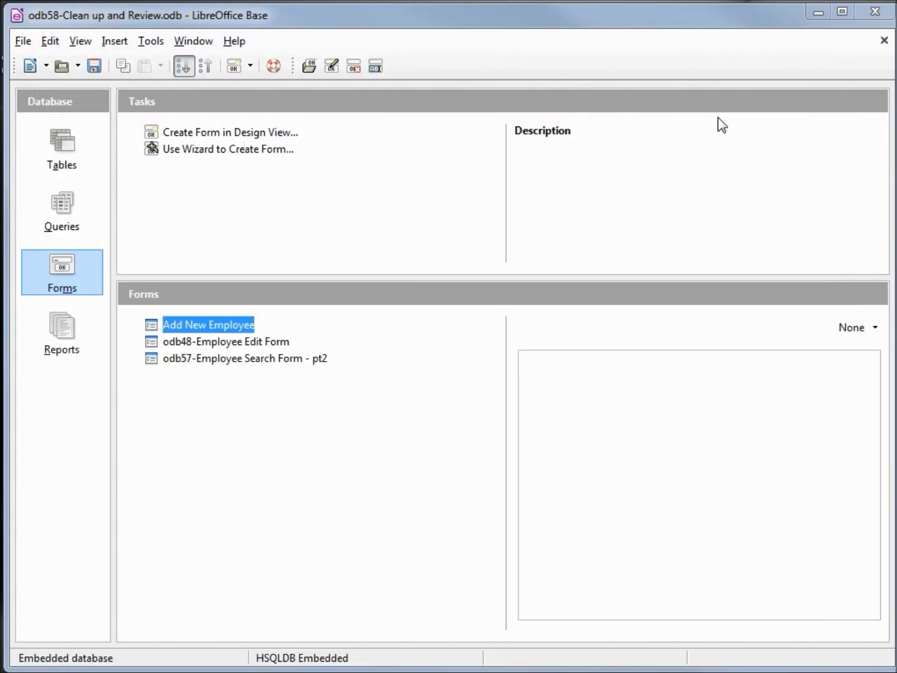
click(63, 139)
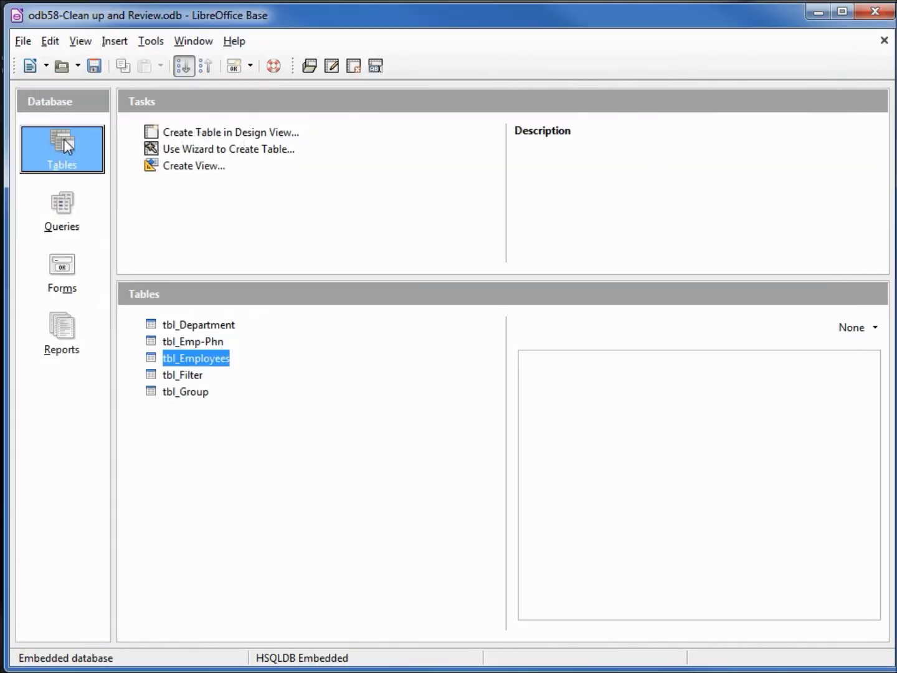
double_click(185, 363)
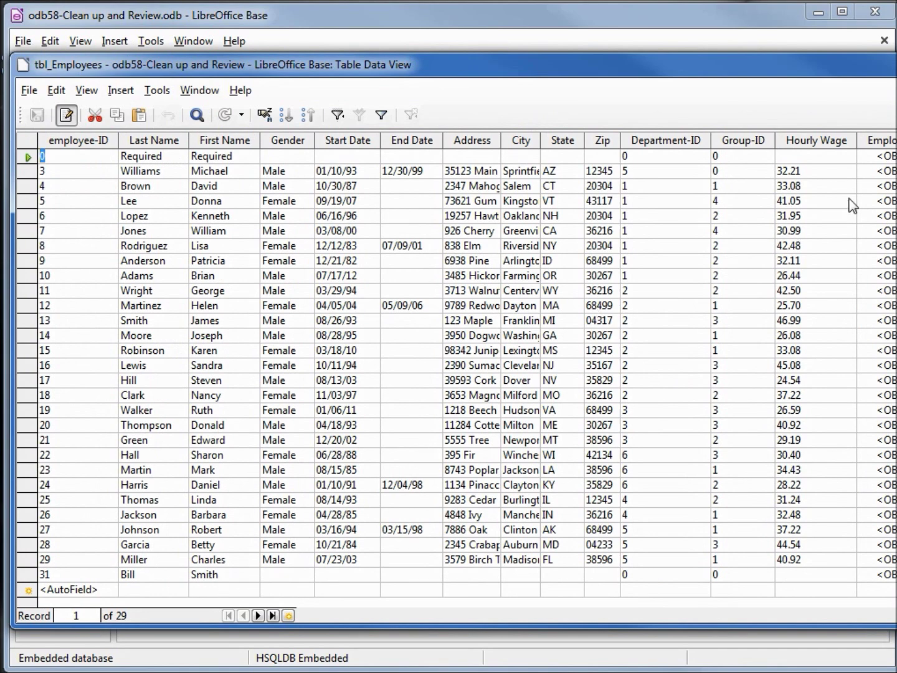
key(ctrl+w)
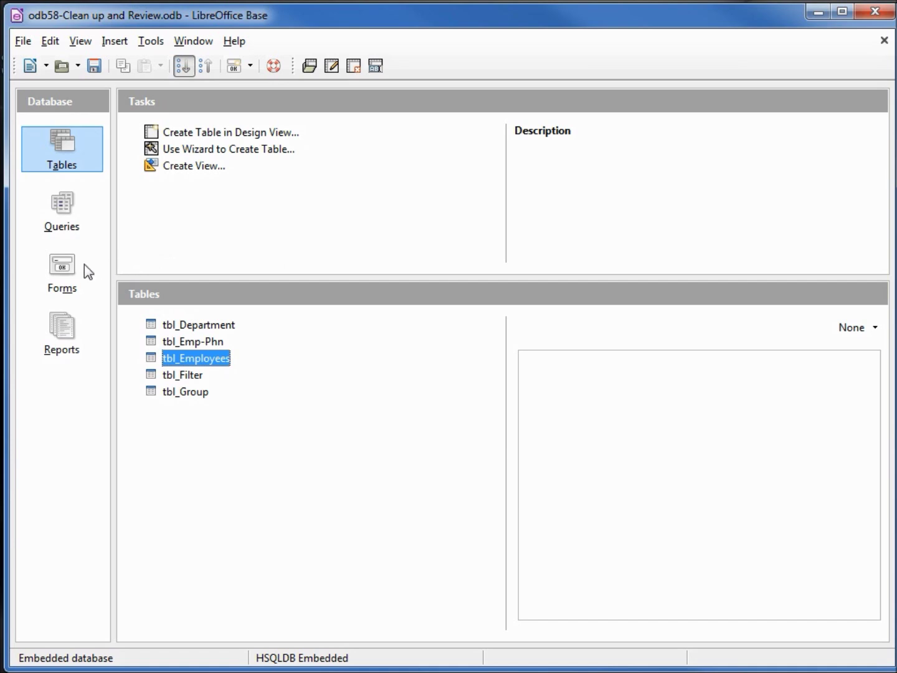
click(67, 264)
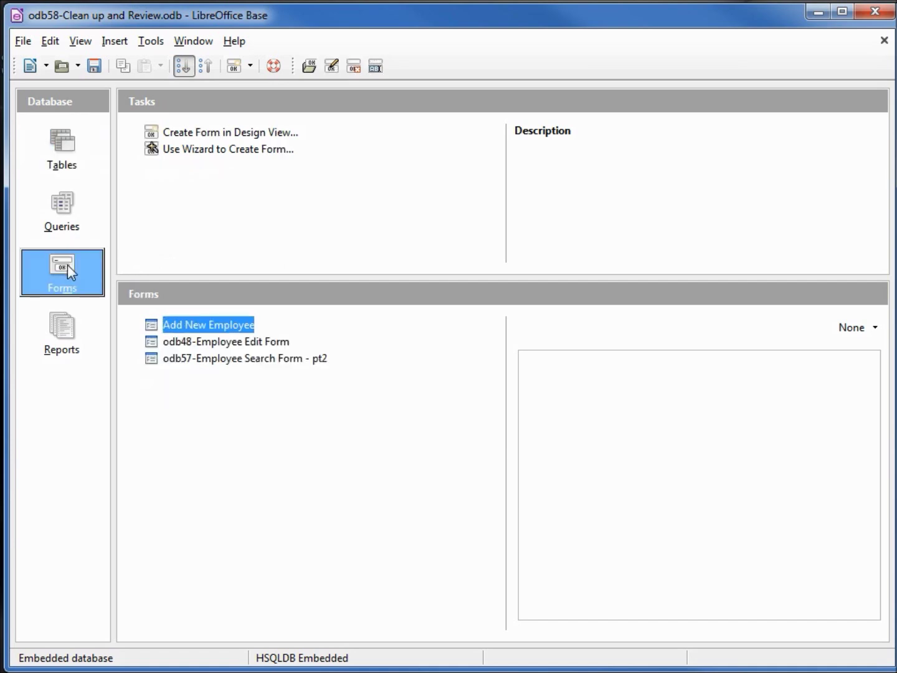